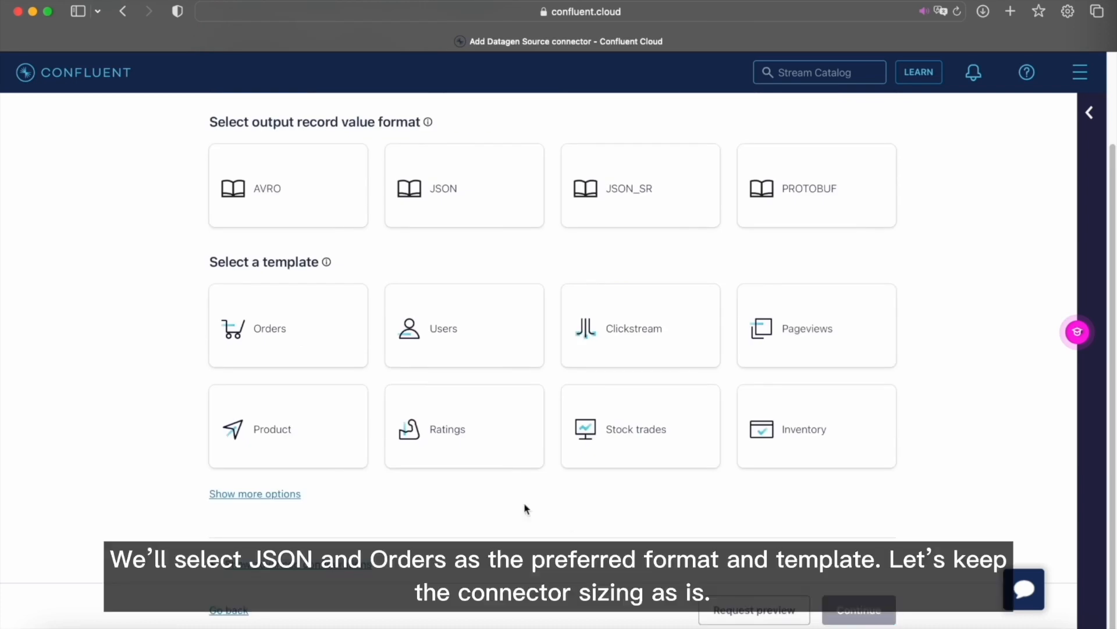
- Launch the Datagen Source connector with JSON Orders data and 1 task, declining browser notifications
left_click(320, 350)
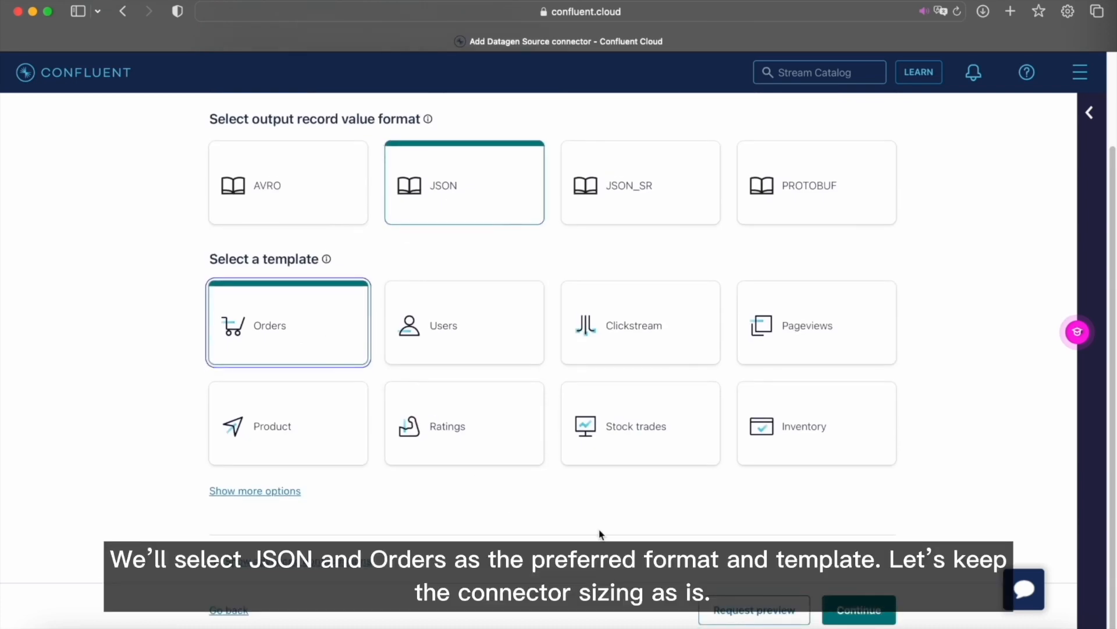
left_click(853, 609)
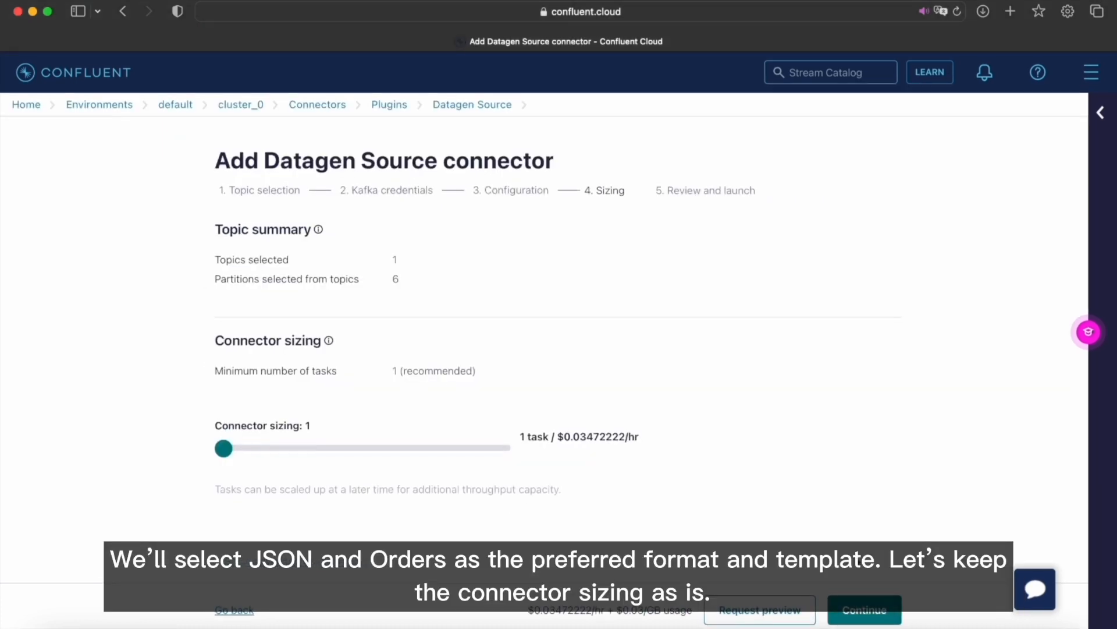
left_click(867, 609)
scroll(780, 442, "down", 5)
scroll(778, 443, "down", 4)
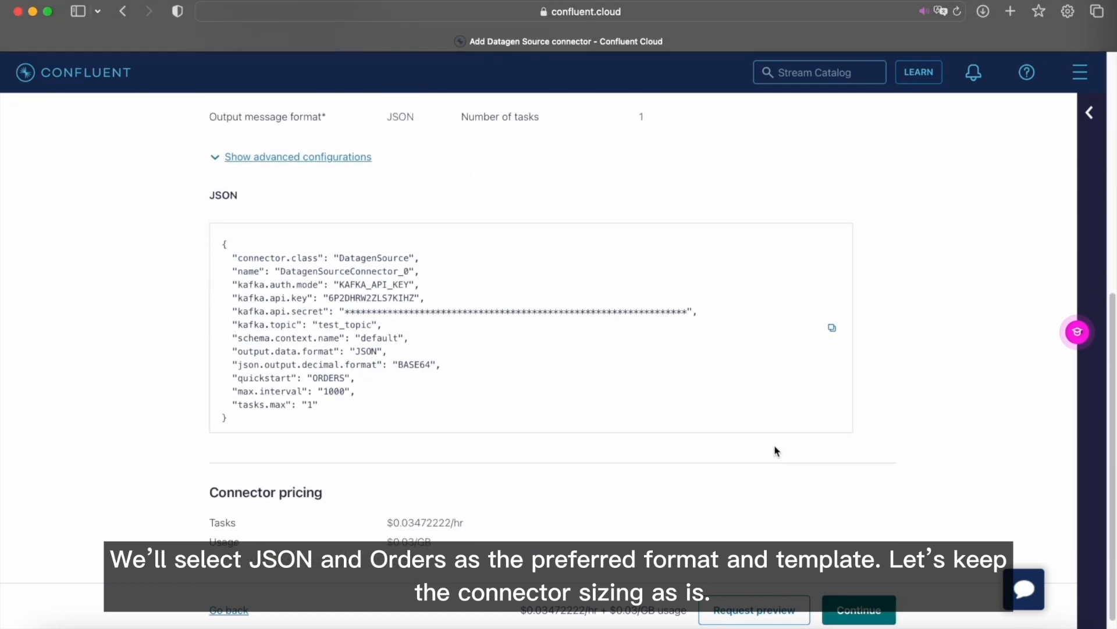
left_click(862, 608)
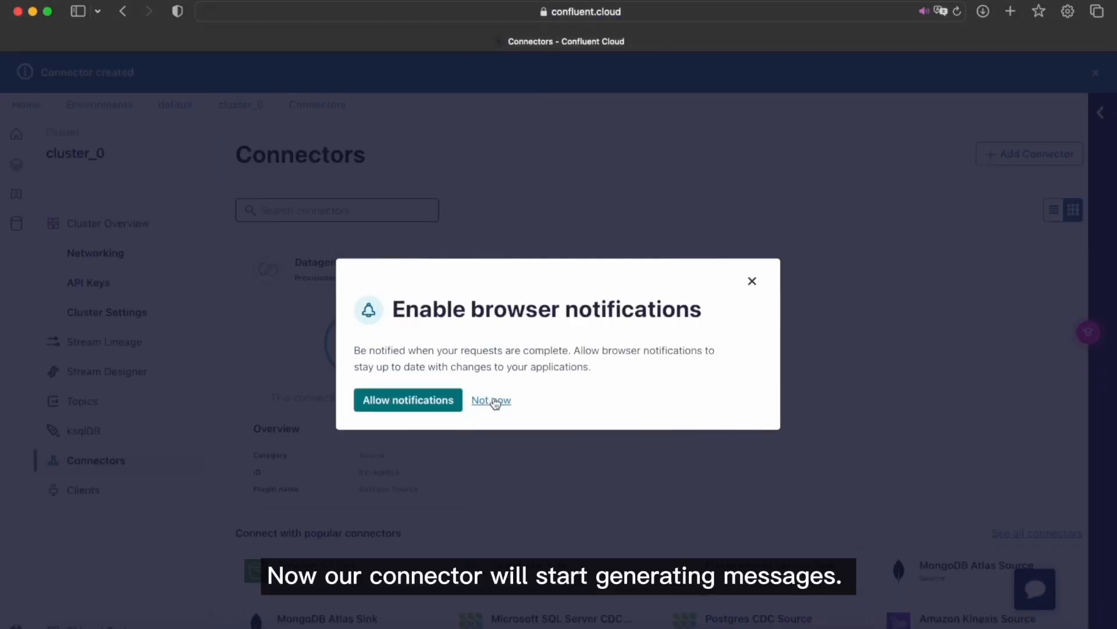
left_click(494, 401)
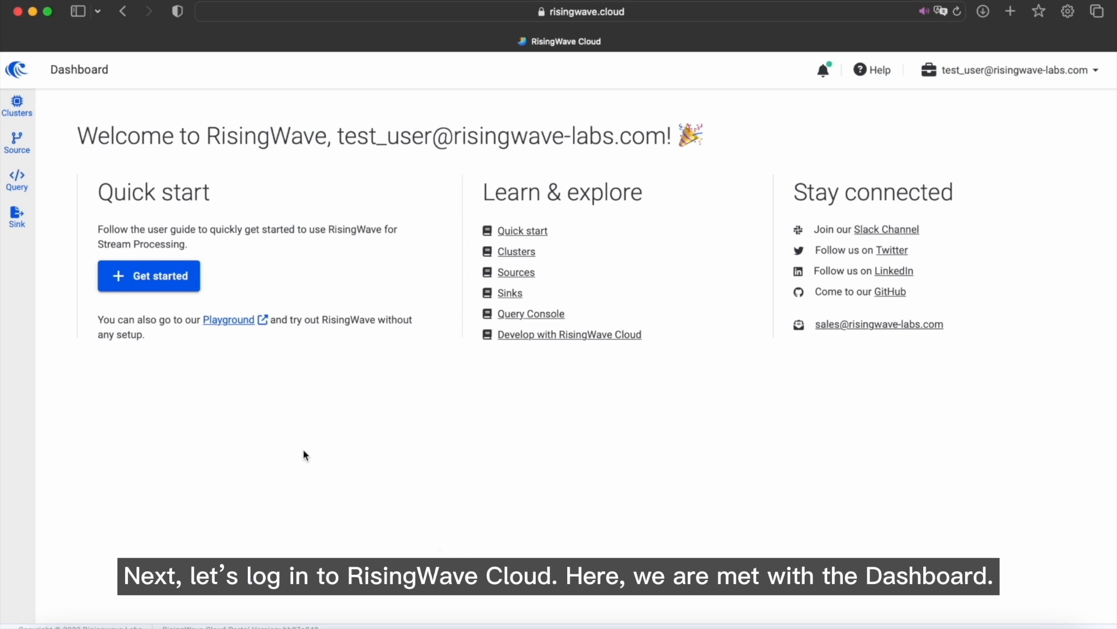
left_click(27, 110)
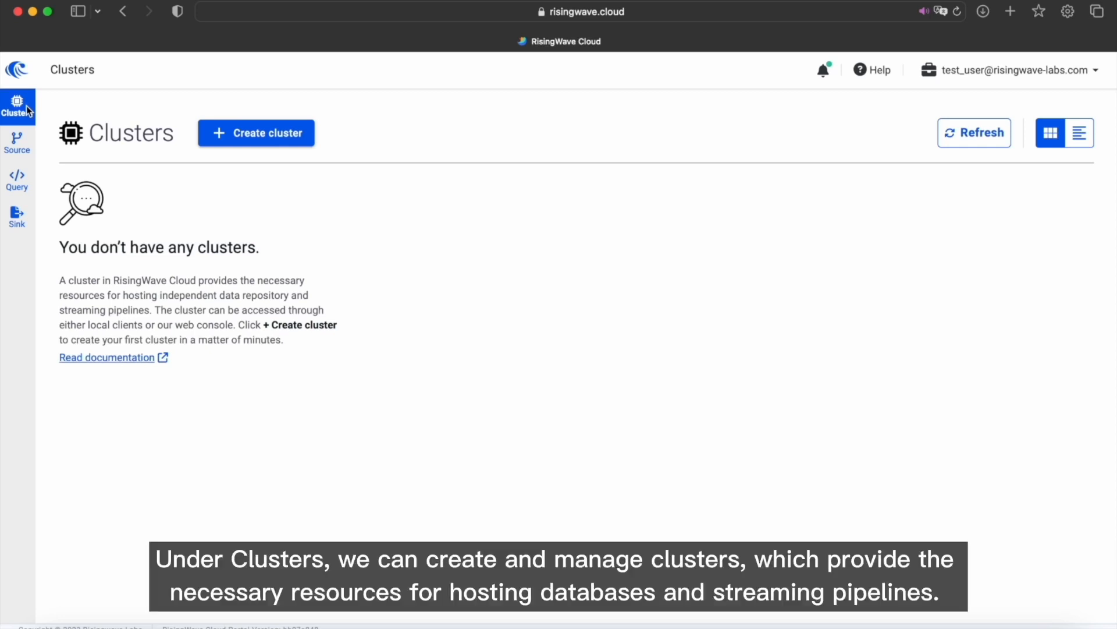
left_click(21, 157)
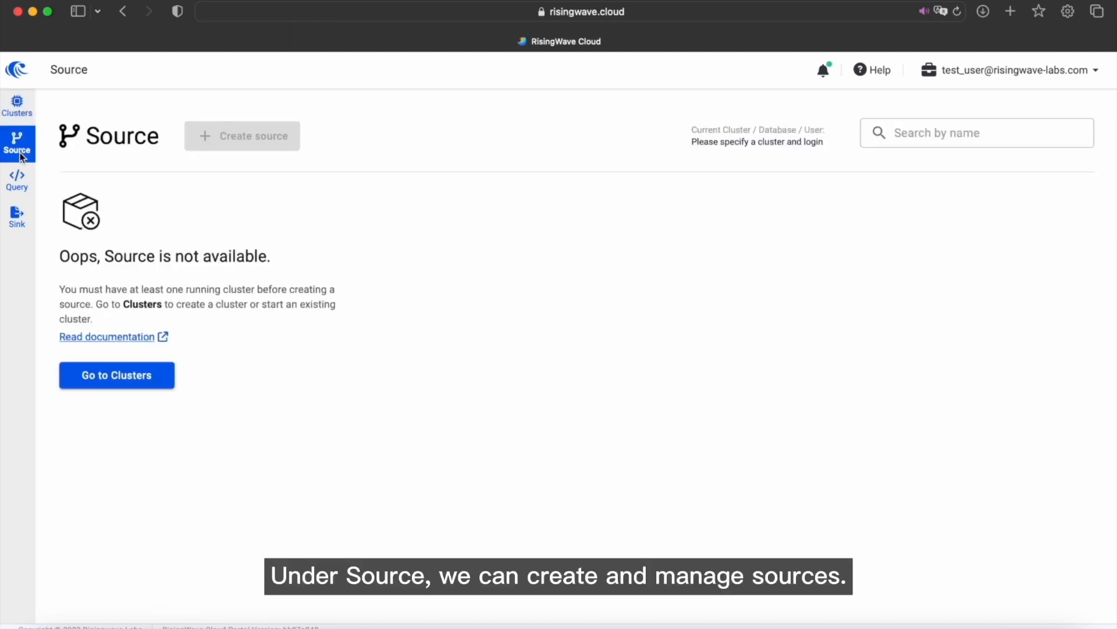
left_click(19, 187)
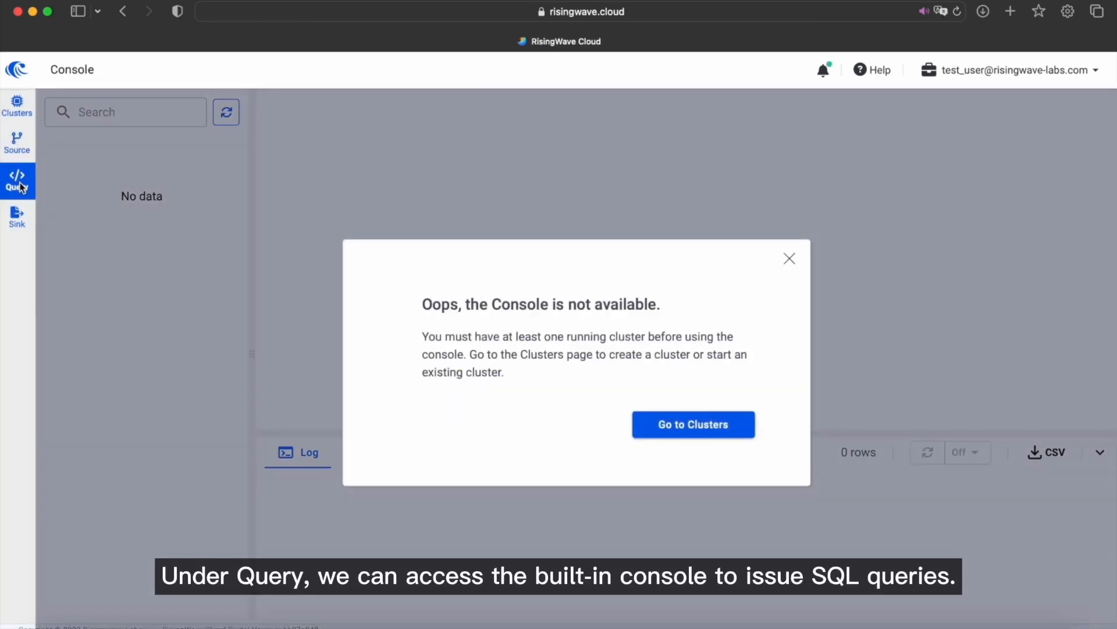
left_click(21, 230)
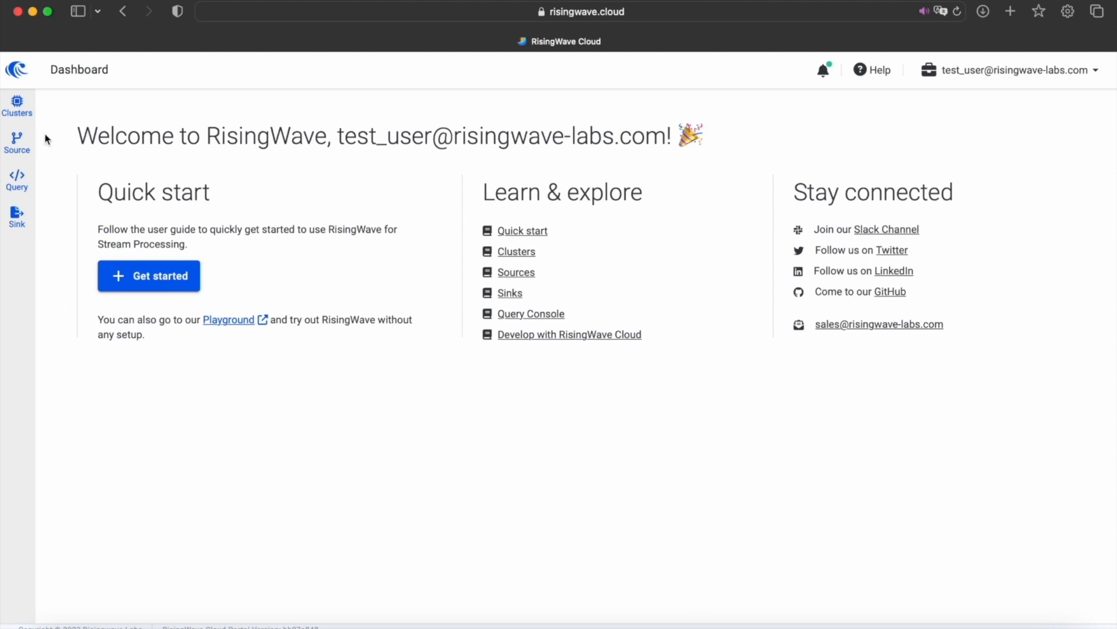
left_click(26, 113)
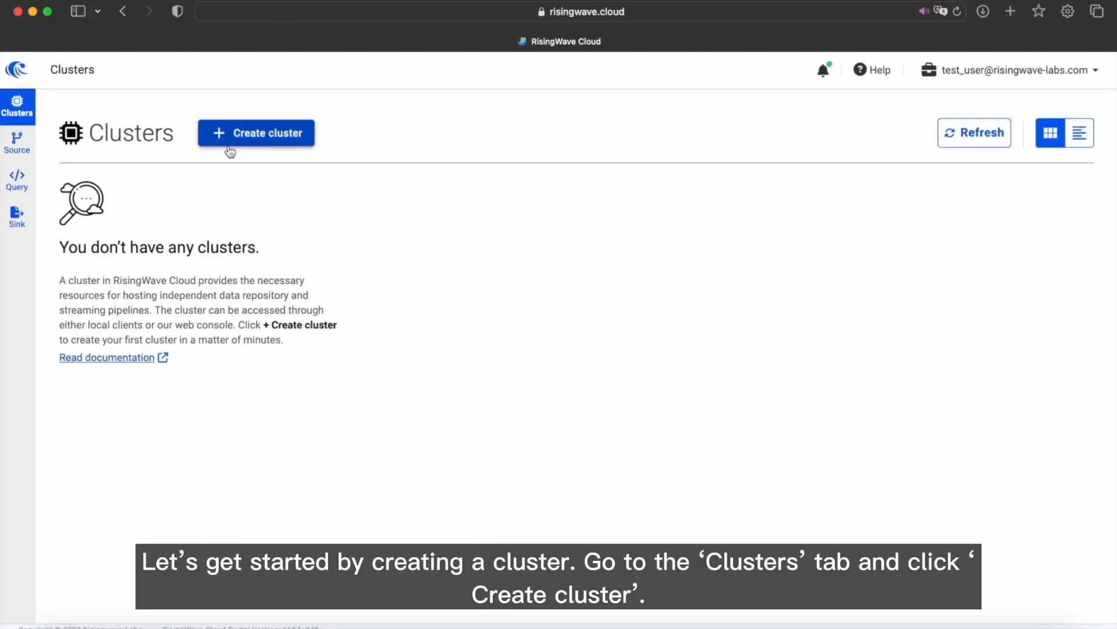
- Create a Free-plan AWS cluster named cluster1 in region ap-southeast-1
left_click(234, 142)
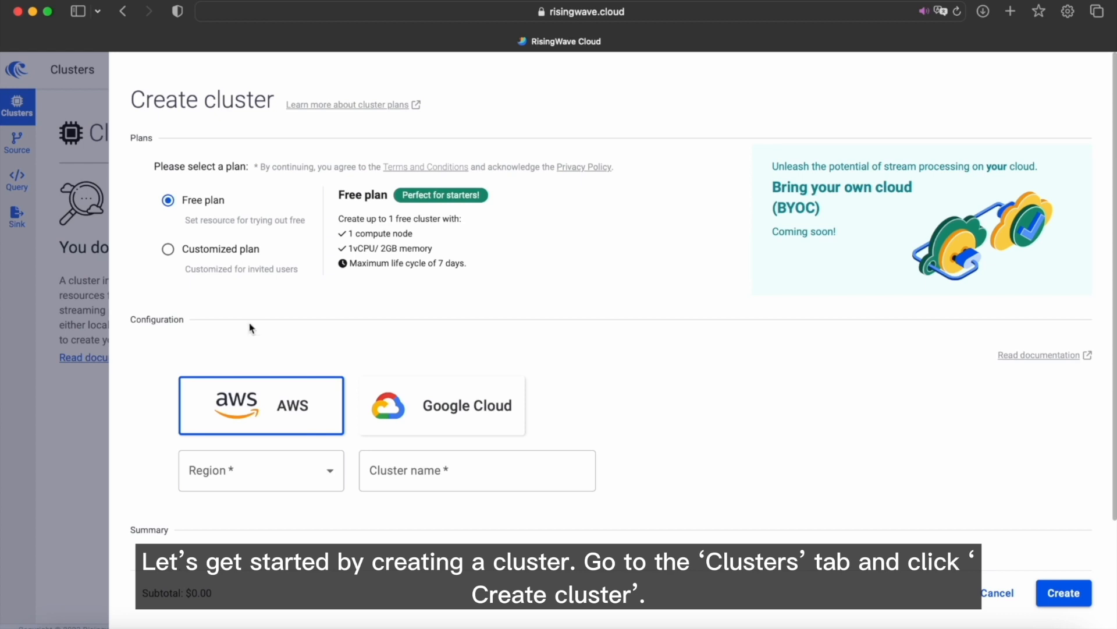
left_click(267, 474)
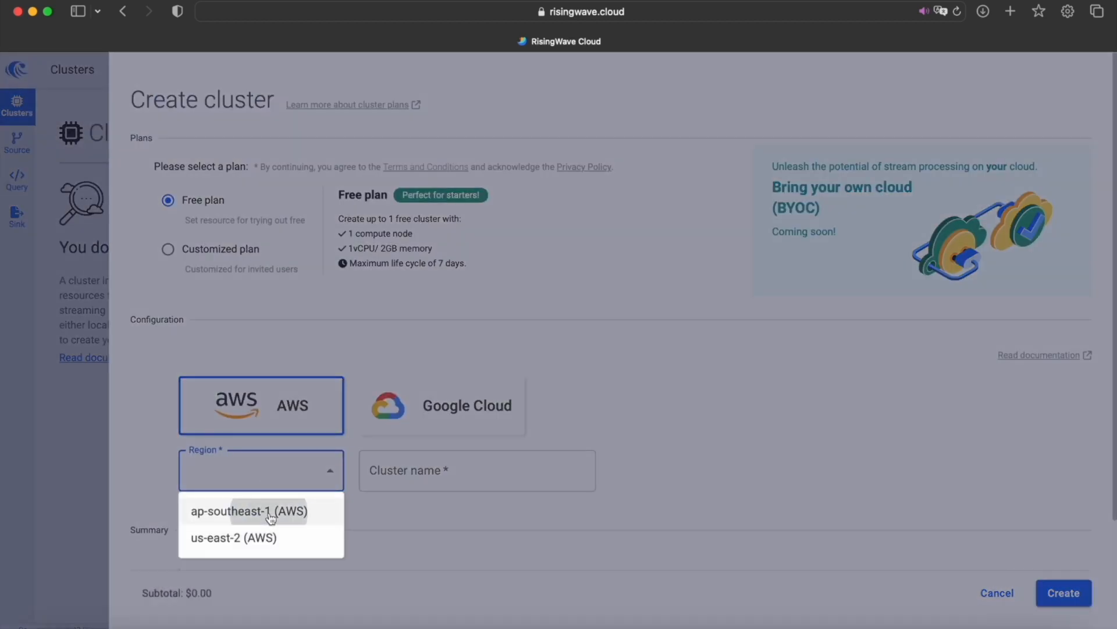
left_click(271, 511)
left_click(441, 468)
type("cluster1")
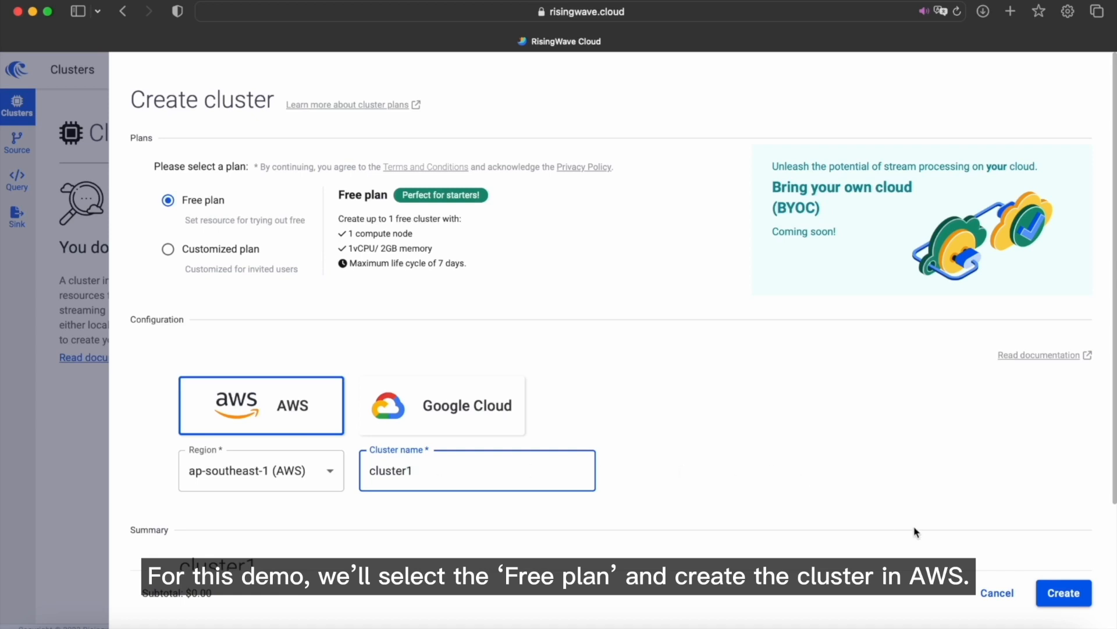
left_click(1056, 598)
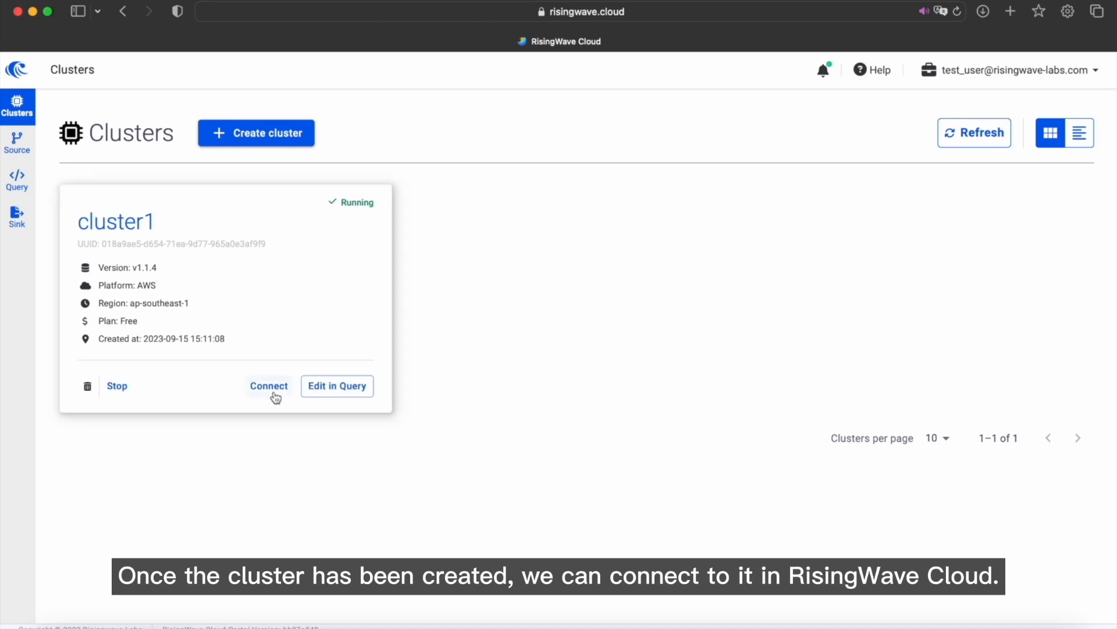
- Add database user user1 with a confirmed password to cluster1, then close the connect panel
left_click(273, 395)
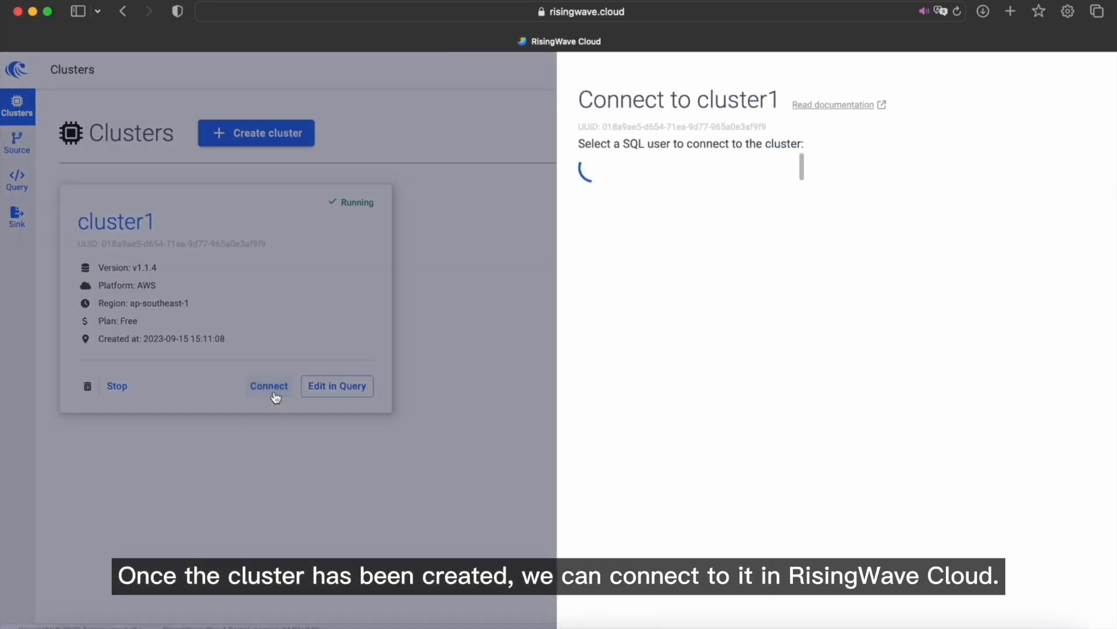
left_click(708, 208)
type("user1")
key("Tab")
type("•••••••")
key("Tab")
type("•••••••")
left_click(844, 379)
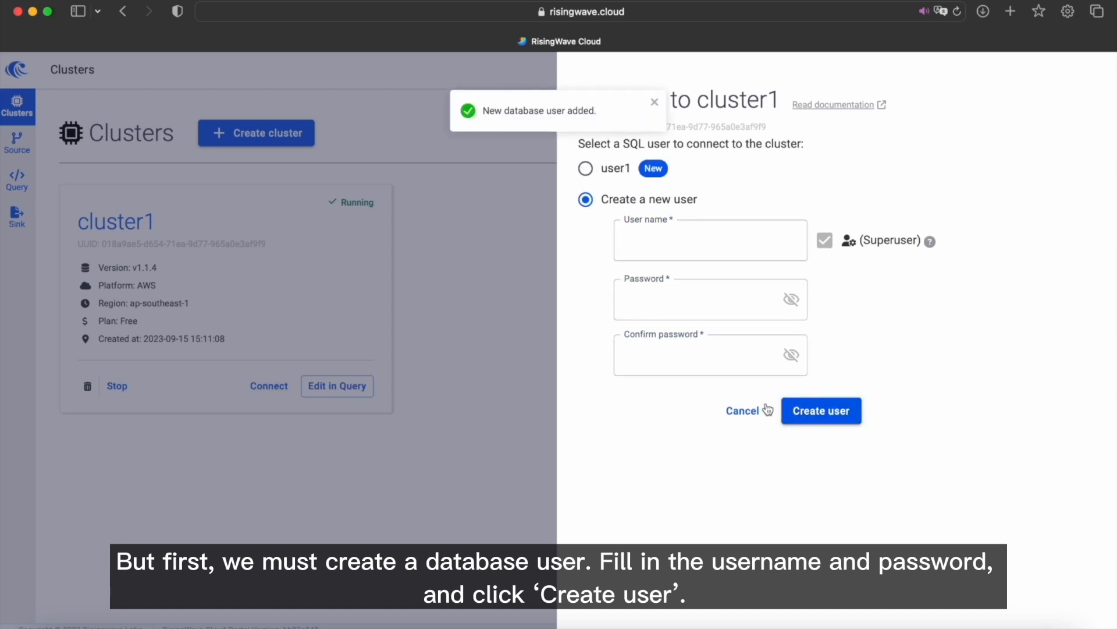
left_click(764, 410)
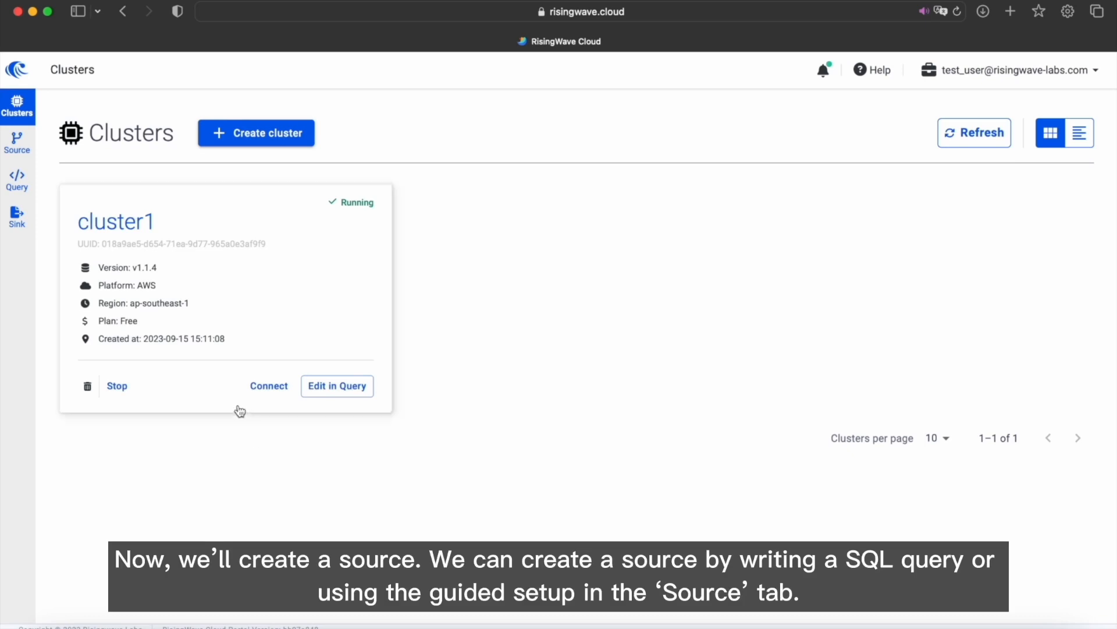
- Log in to cluster1's dev database on the Source page and start a new source
left_click(14, 140)
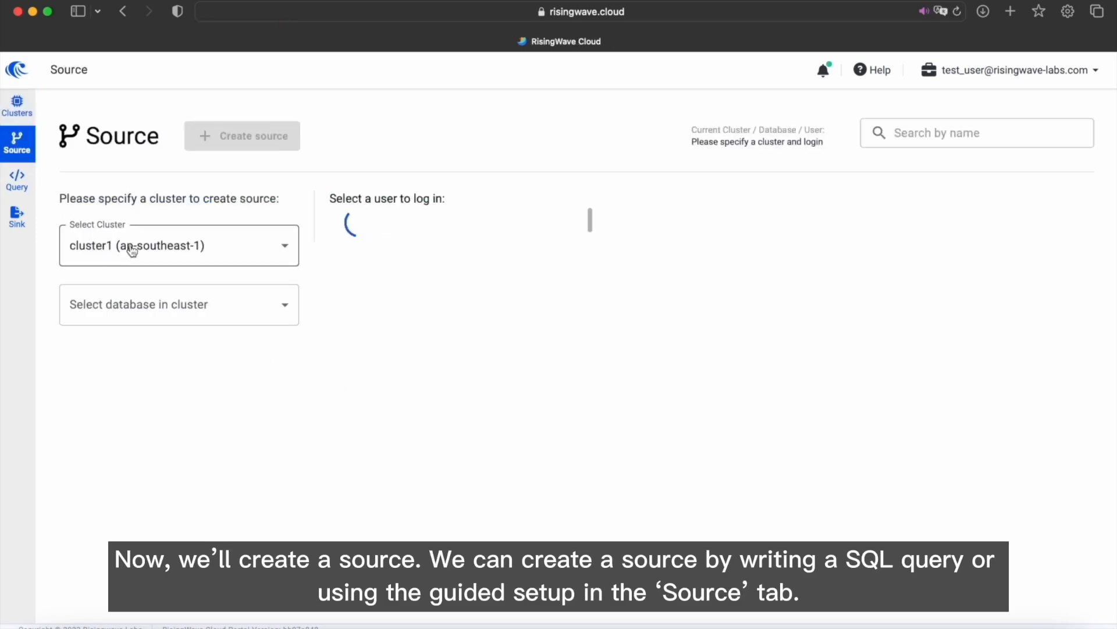
left_click(140, 305)
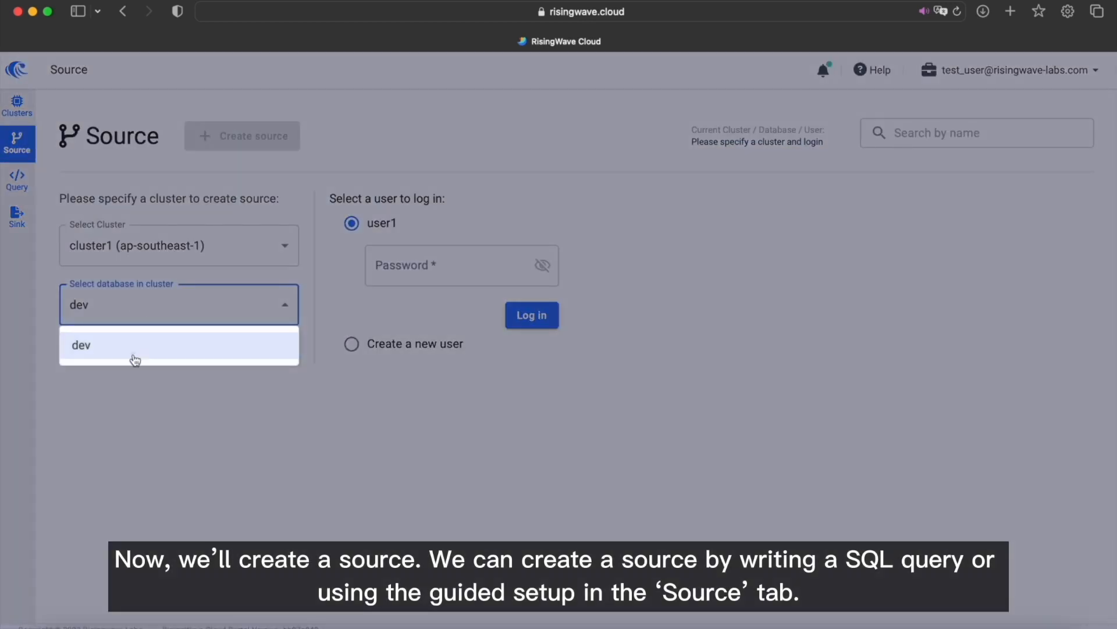
left_click(135, 360)
left_click(419, 260)
type("p")
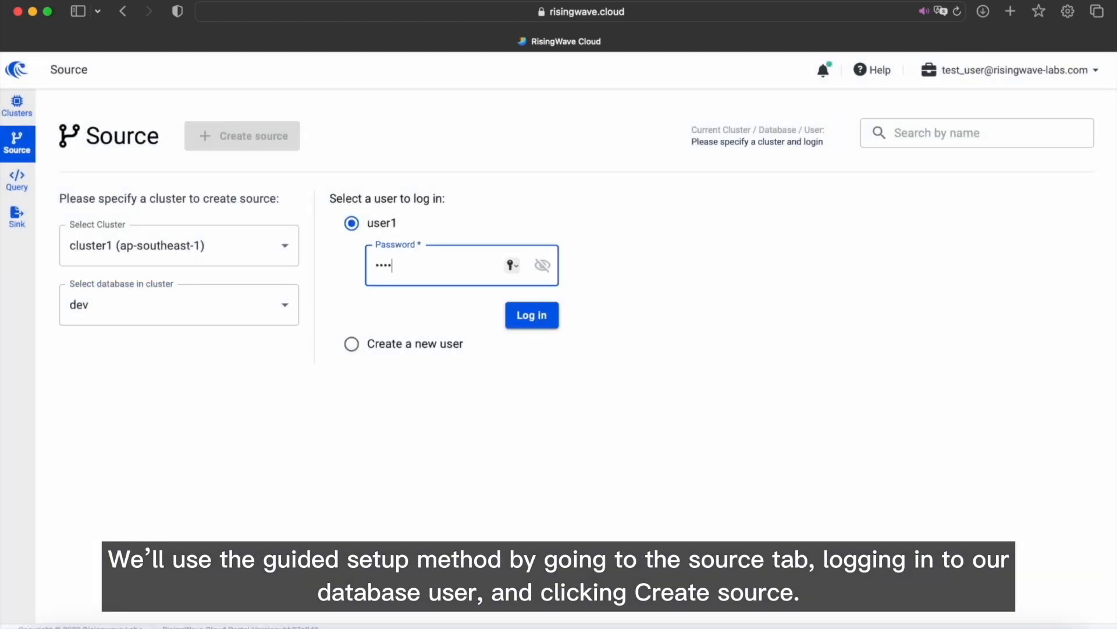
left_click(511, 322)
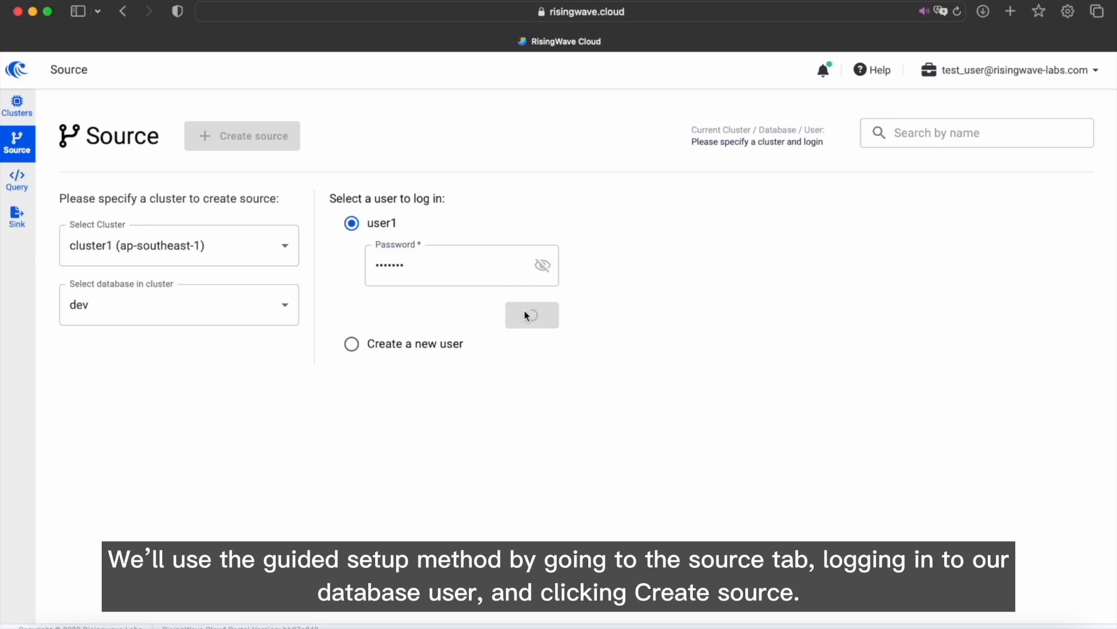
left_click(249, 137)
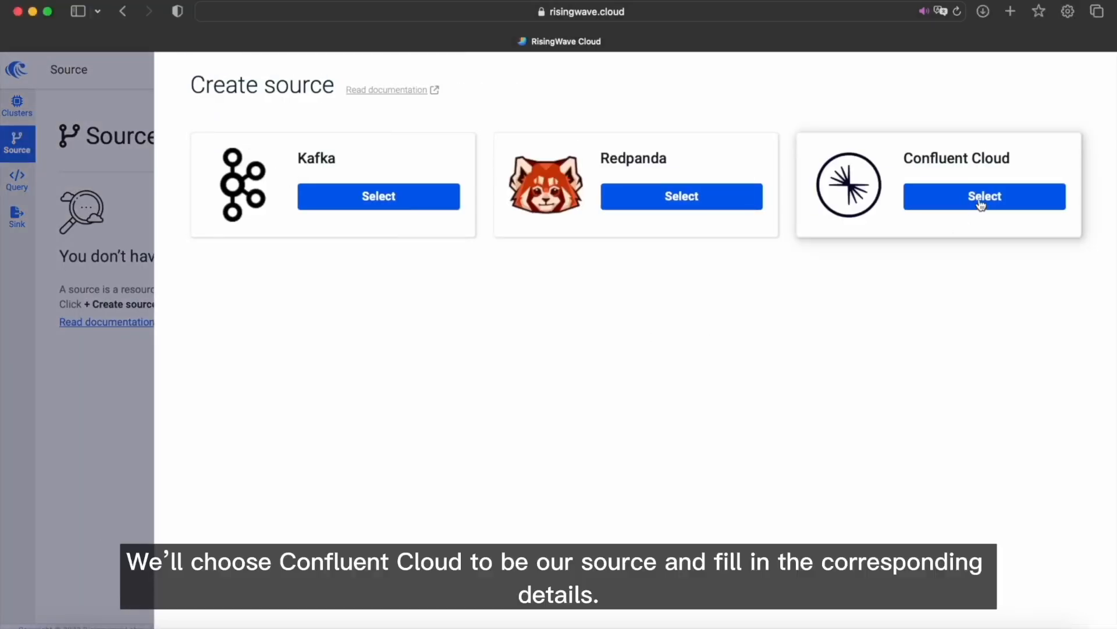
- Choose Confluent Cloud as the source type and point source s1 at topic test_topic
left_click(980, 204)
left_click(327, 189)
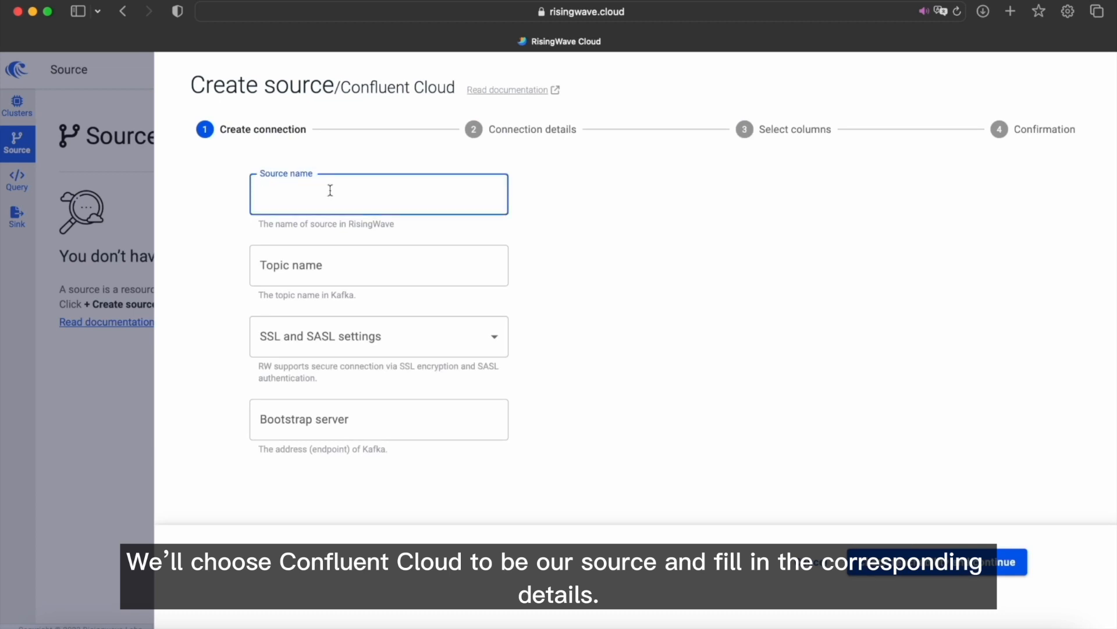
key("Tab")
type("test_top")
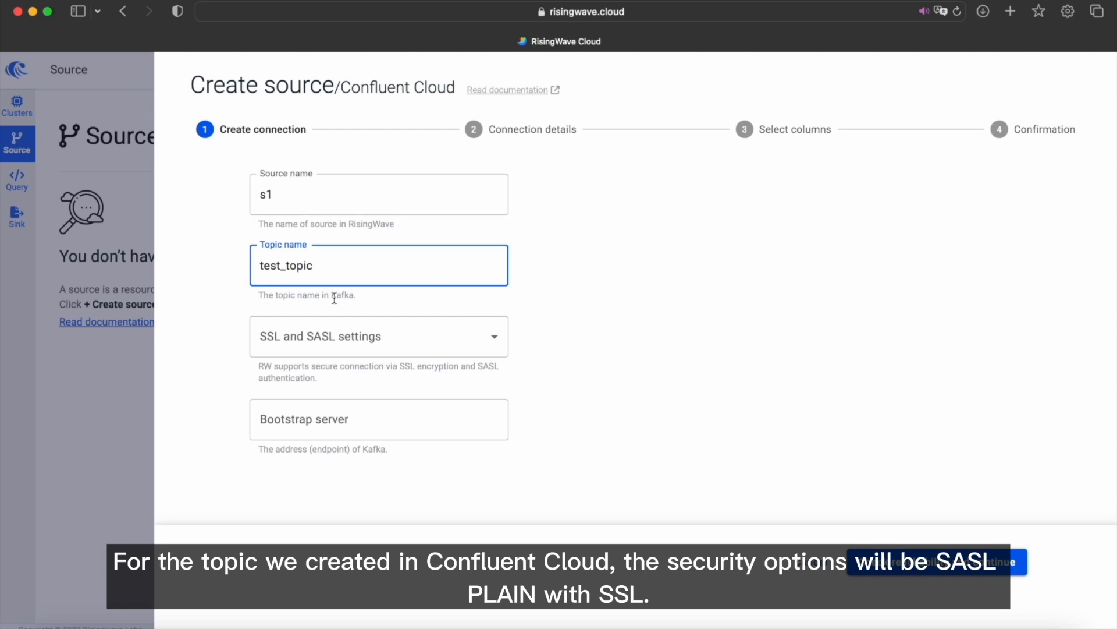
- Use SASL/PLAIN with SSL, paste the API key, secret and bootstrap server, and verify reachability
left_click(348, 348)
left_click(343, 405)
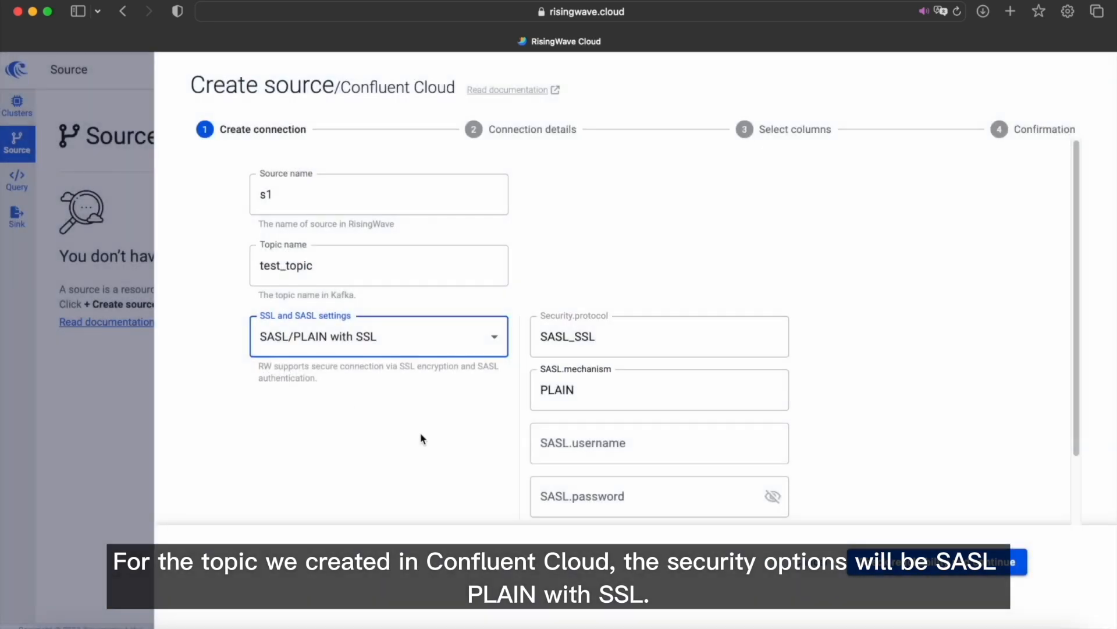
left_click(599, 444)
scroll(571, 340, "down", 3)
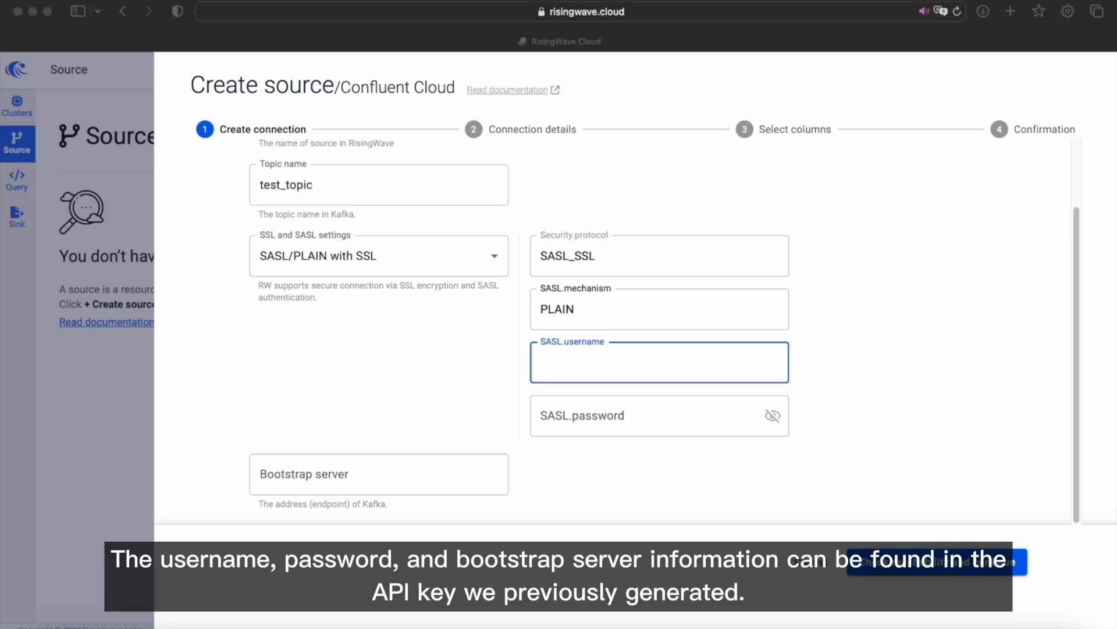
left_click(626, 369)
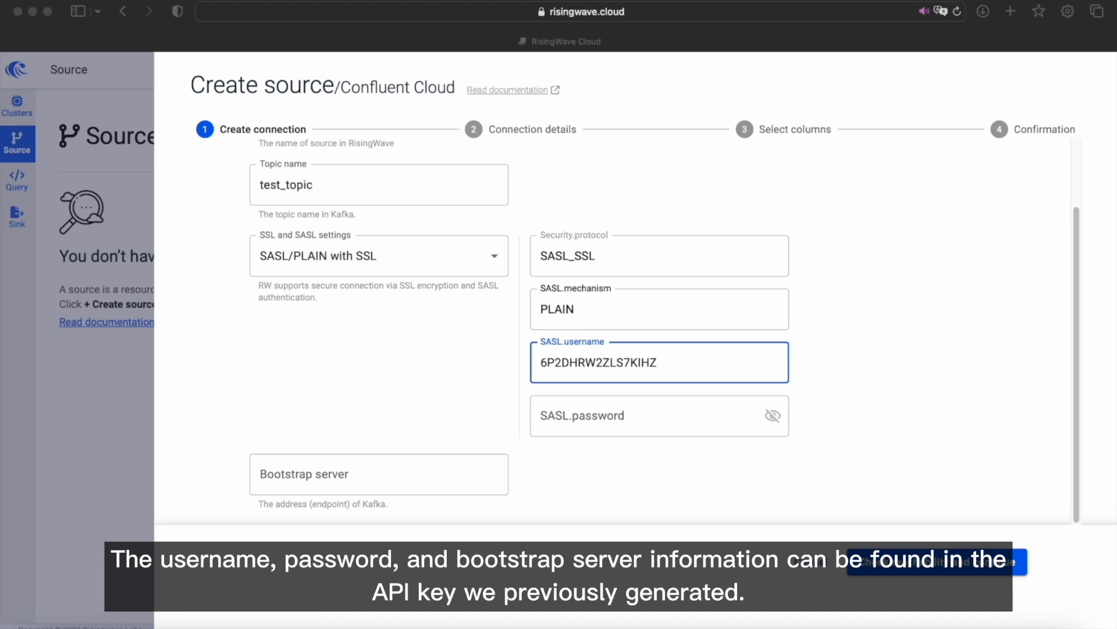
left_click(623, 411)
key("super+v")
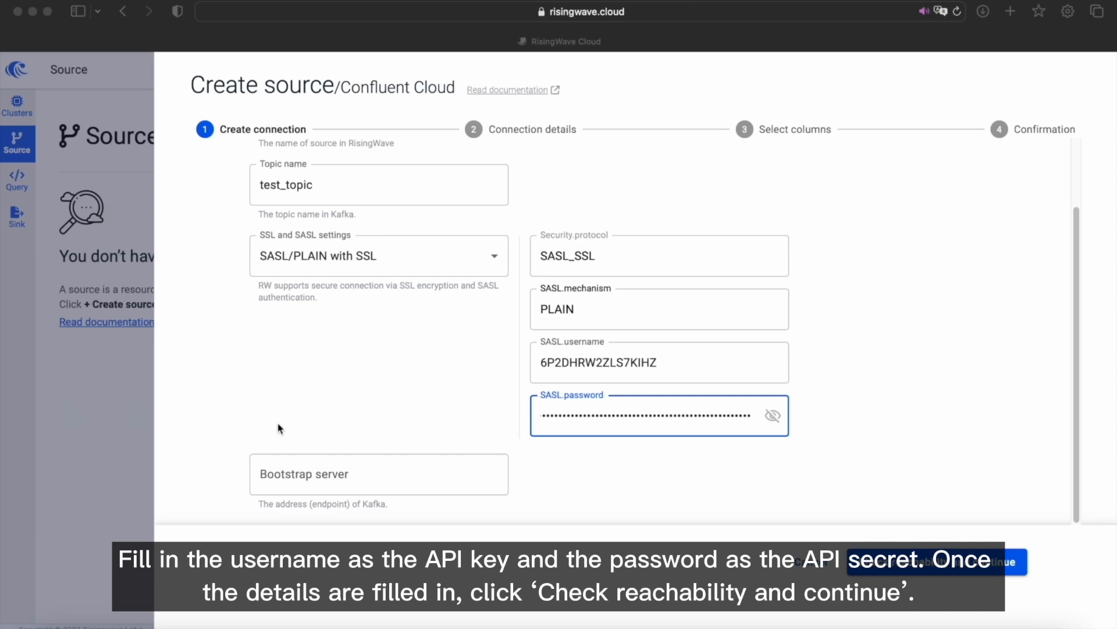
left_click(443, 461)
key("super+v")
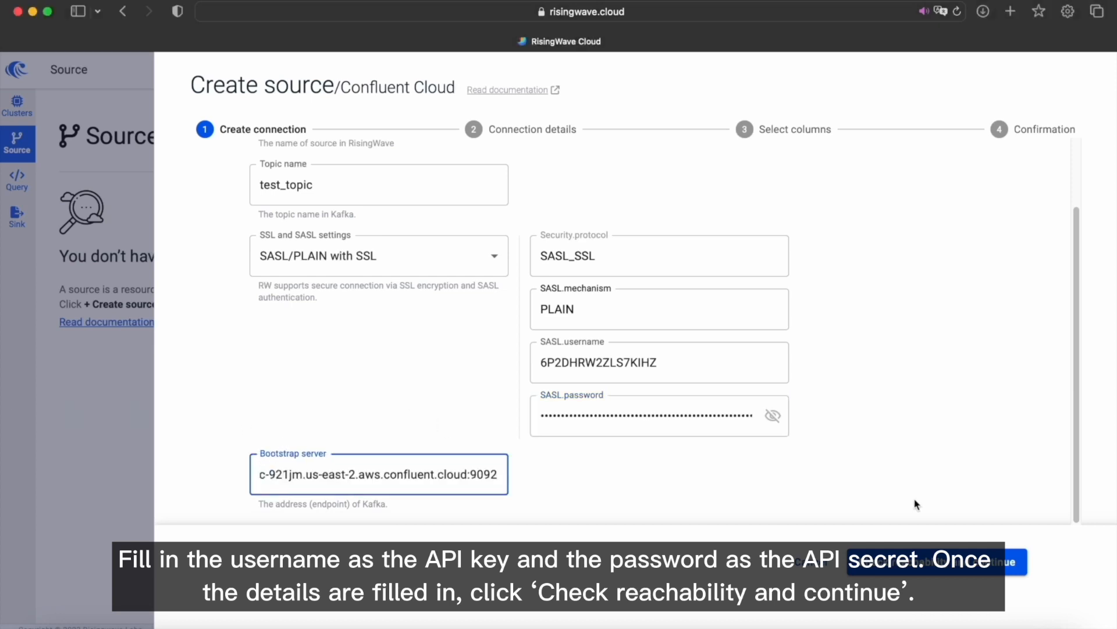
left_click(976, 568)
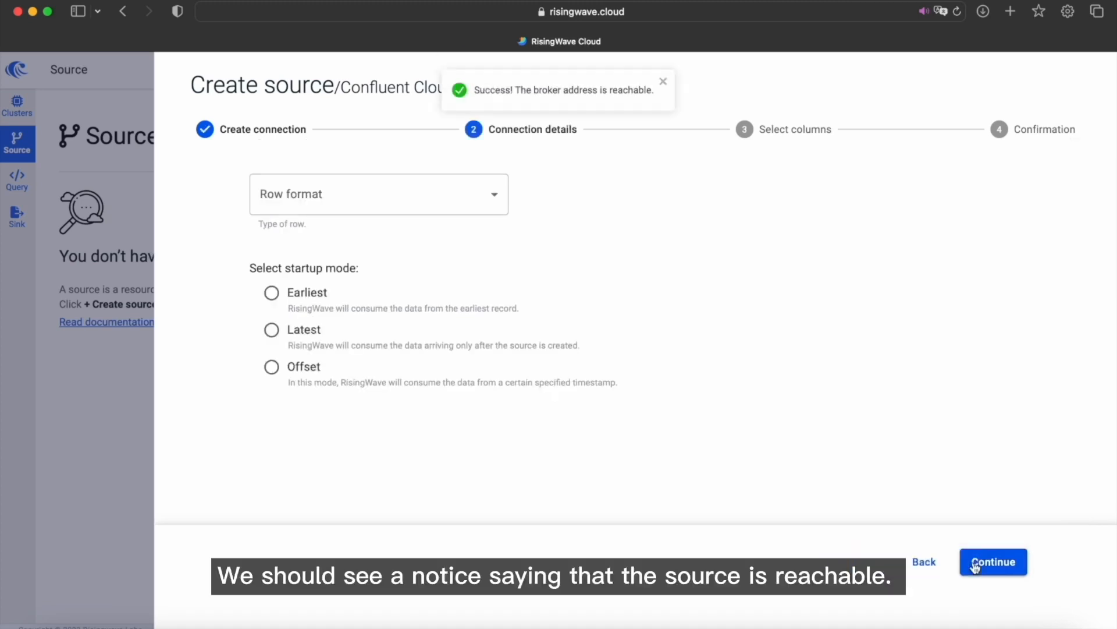
- Set the row format to JSON with Earliest startup mode
left_click(325, 197)
left_click(287, 260)
left_click(272, 292)
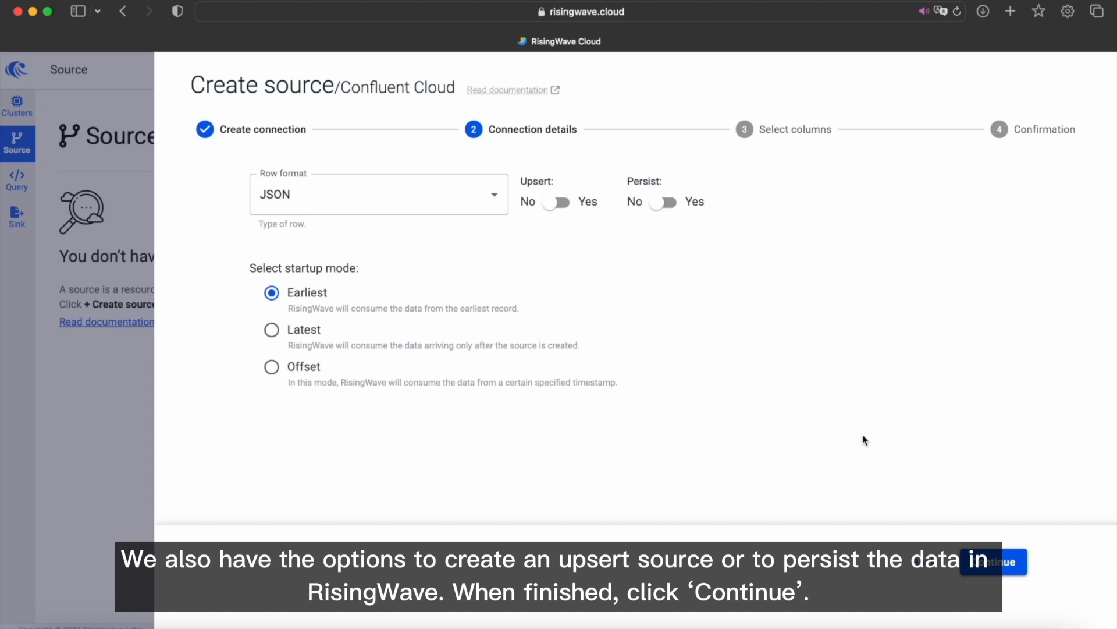
left_click(1015, 568)
- Add columns ordertime as timestamp and orderid as integer
left_click(366, 323)
type("ordertime")
key("Tab")
type("time")
left_click(513, 379)
left_click(748, 252)
type("orderid")
key("Tab")
type("int")
key("Down")
key("Down")
key("Return")
- Add columns itemid as varchar and orderunits as double, then continue to the generated SQL
left_click(732, 256)
type("itemid")
key("Tab")
type("varchar")
key("Down")
key("Return")
left_click(750, 261)
type("orderunits")
key("Tab")
type("doubl")
key("Down")
key("Return")
left_click(1009, 564)
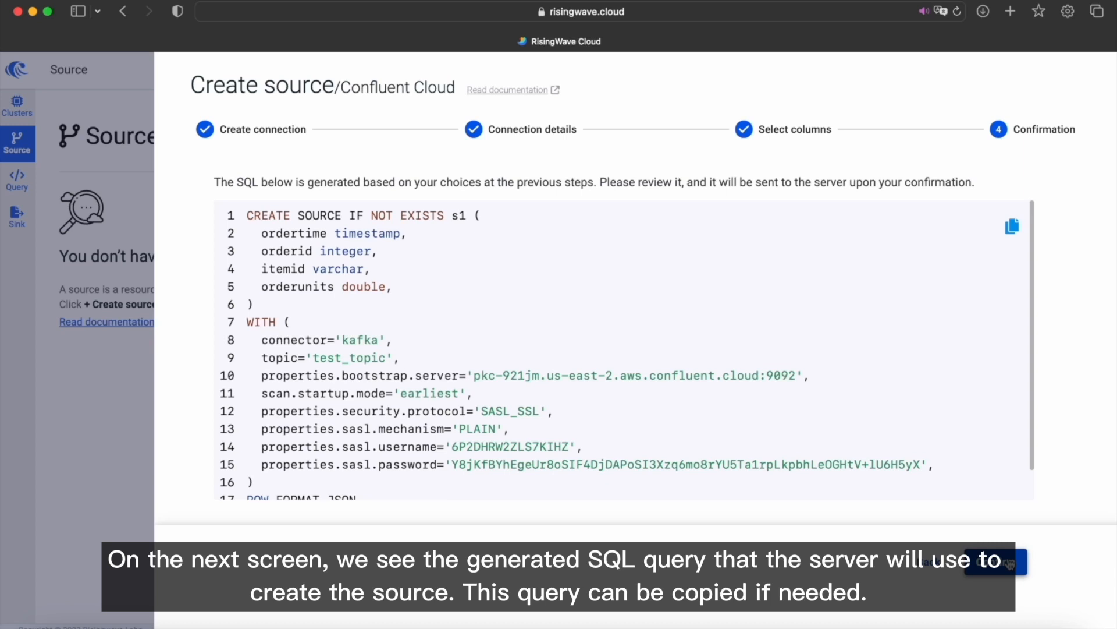
- Confirm the generated CREATE SOURCE SQL to create source s1
scroll(928, 322, "down", 2)
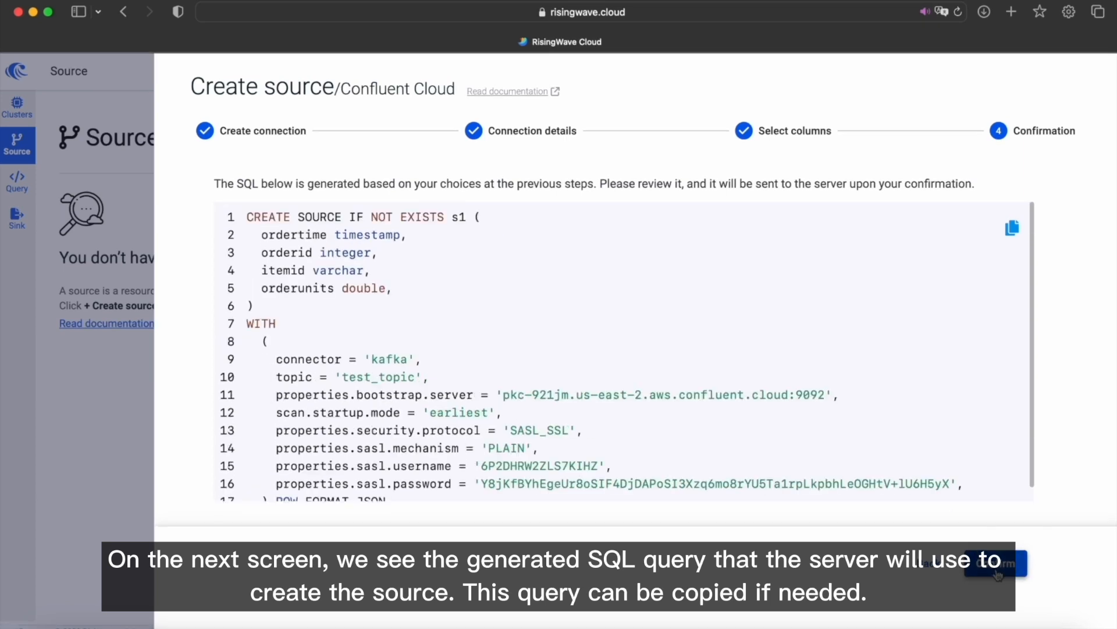
left_click(997, 572)
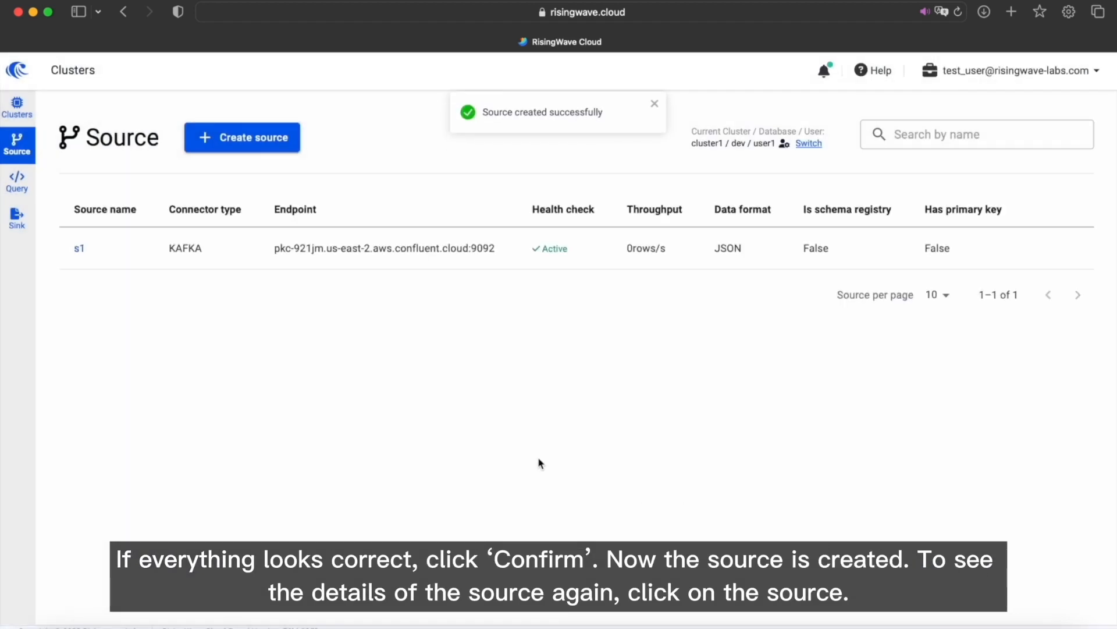
- Inspect source s1's details, then go to the SQL query console
left_click(89, 254)
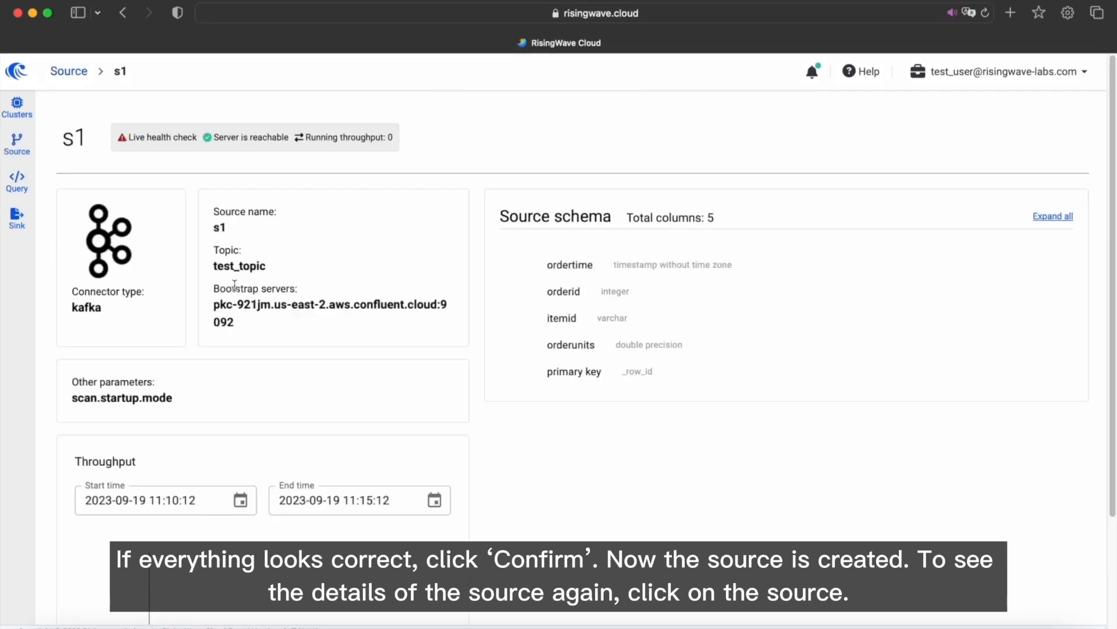
scroll(512, 344, "down", 3)
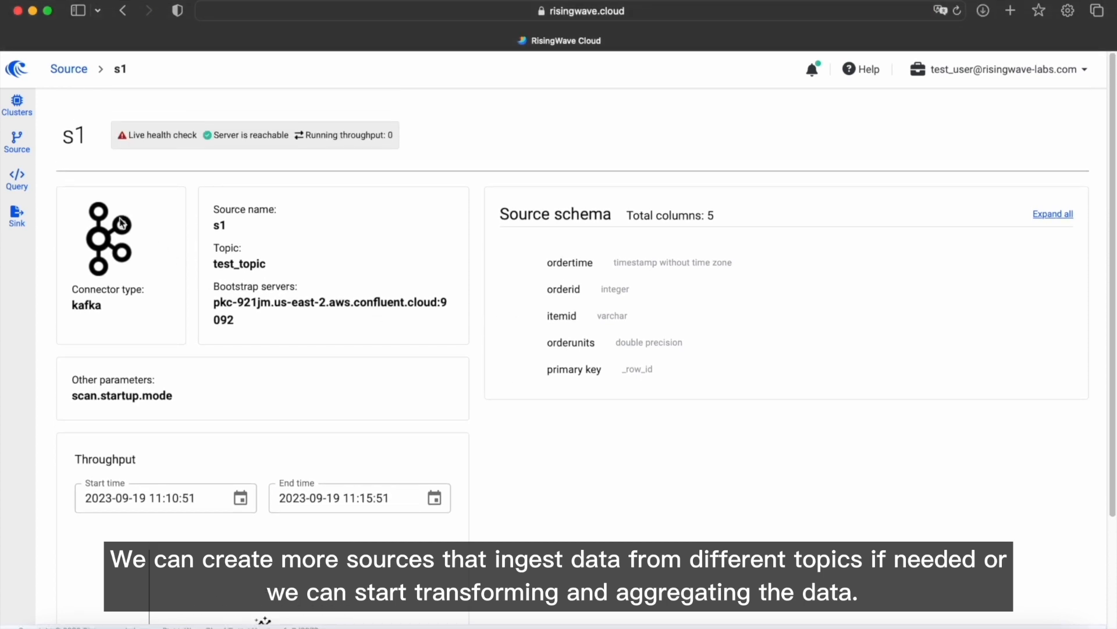
left_click(14, 178)
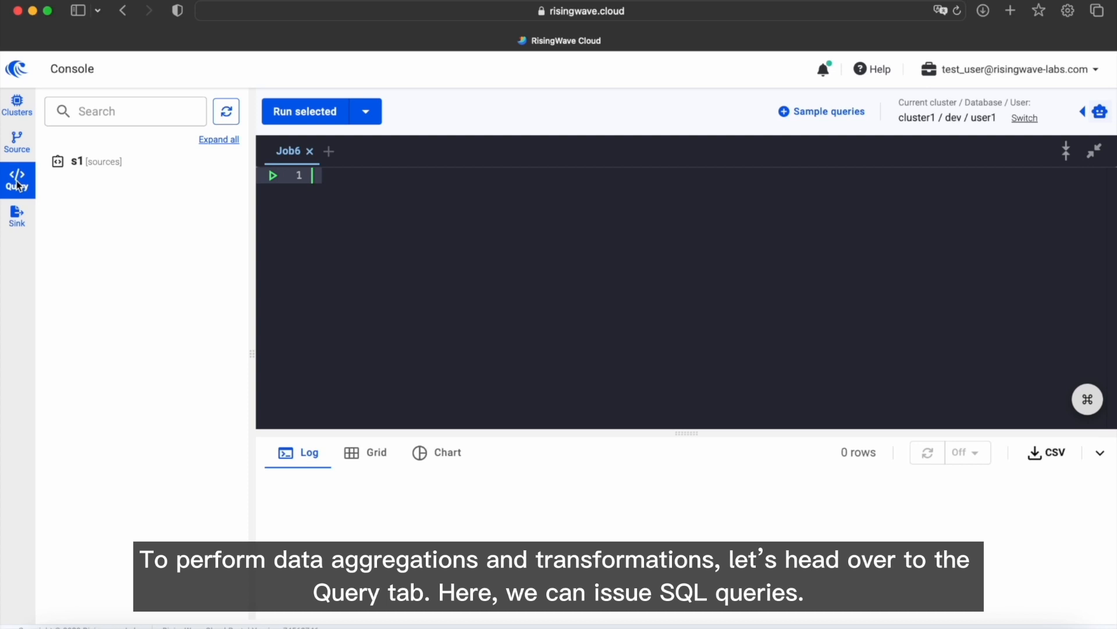
- Create materialized view fiveminorders summing orderunits per itemid over 1-minute tumble windows on s1
left_click(117, 162)
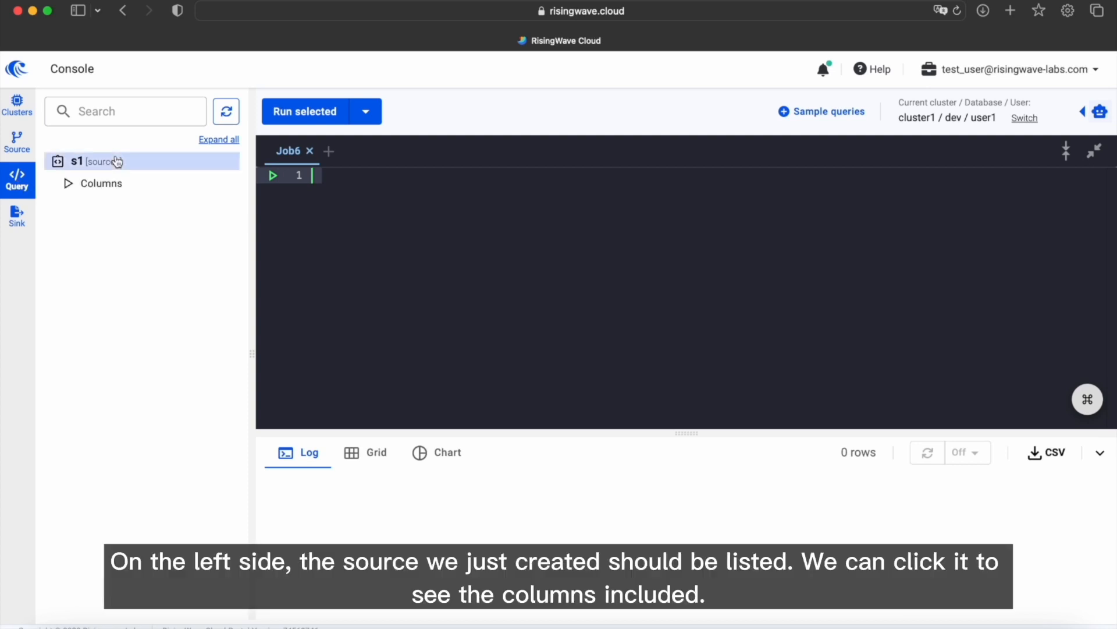
left_click(70, 183)
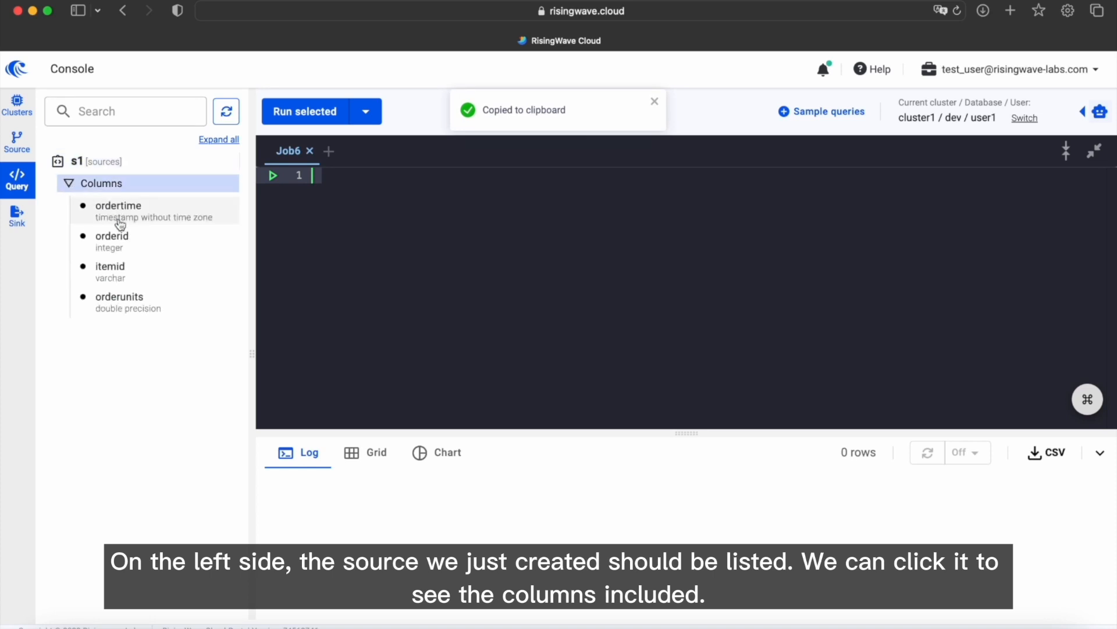
left_click(348, 188)
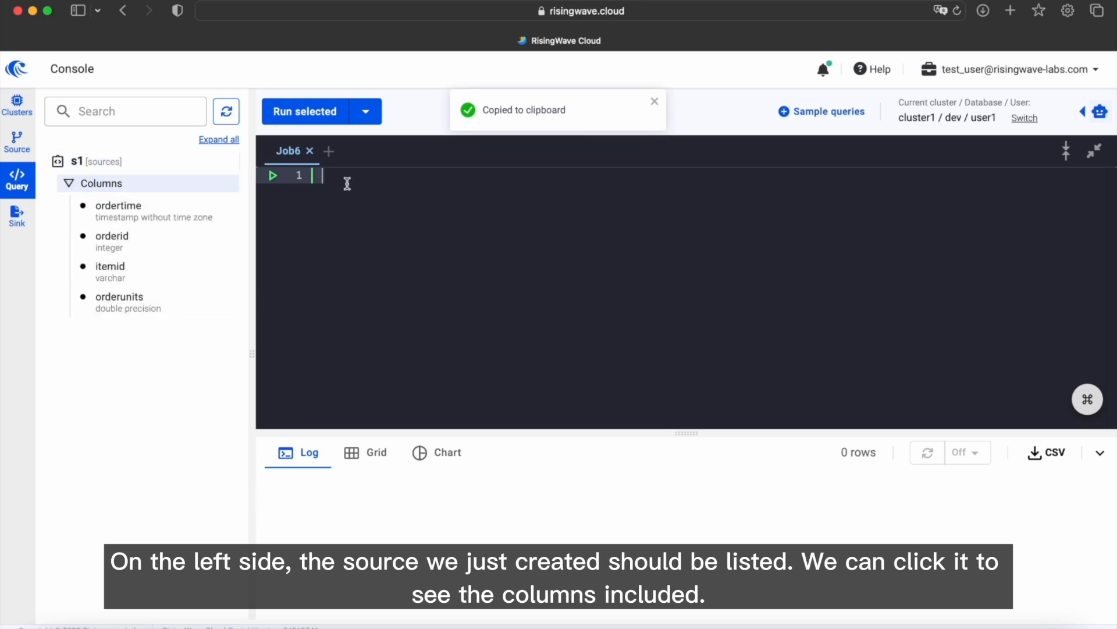
type("create materialized view fiveminorders AS select it")
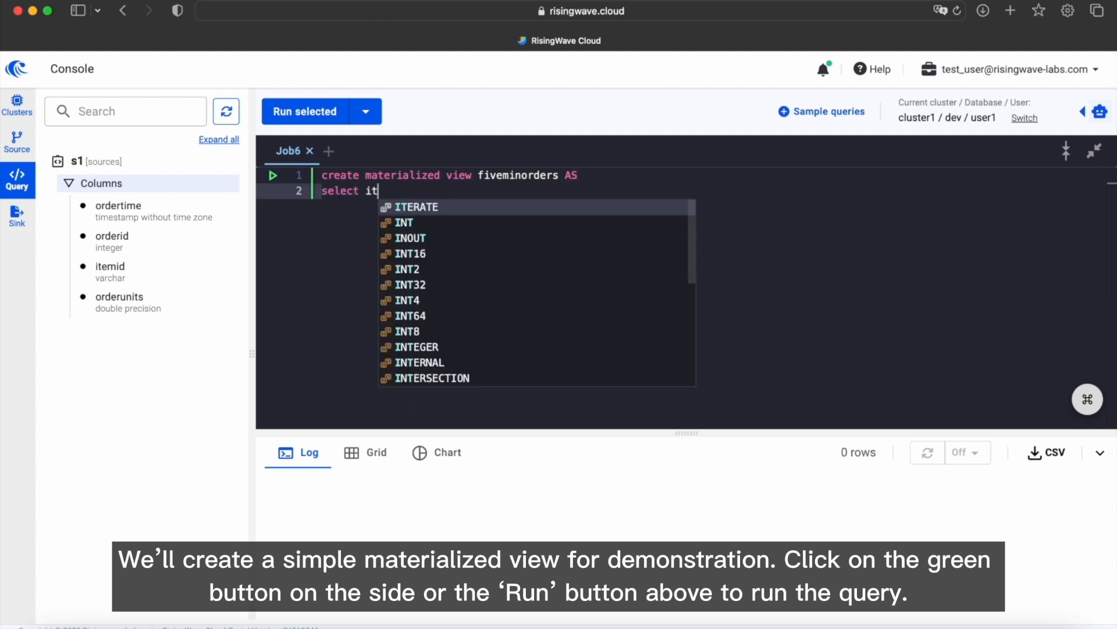
type("emid, sum(orderunits) as orderunits, window_end")
key("Return")
type("from tumb")
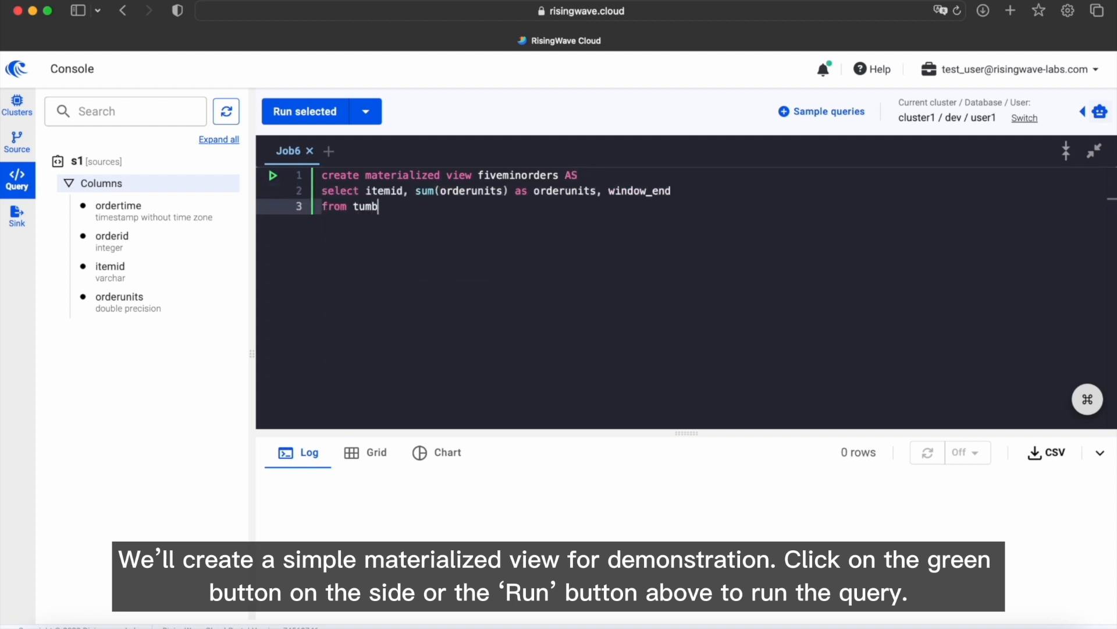
type("le(s1, ordertime, interval '1 minute')")
key("Return")
type("group by itemid, window_end;")
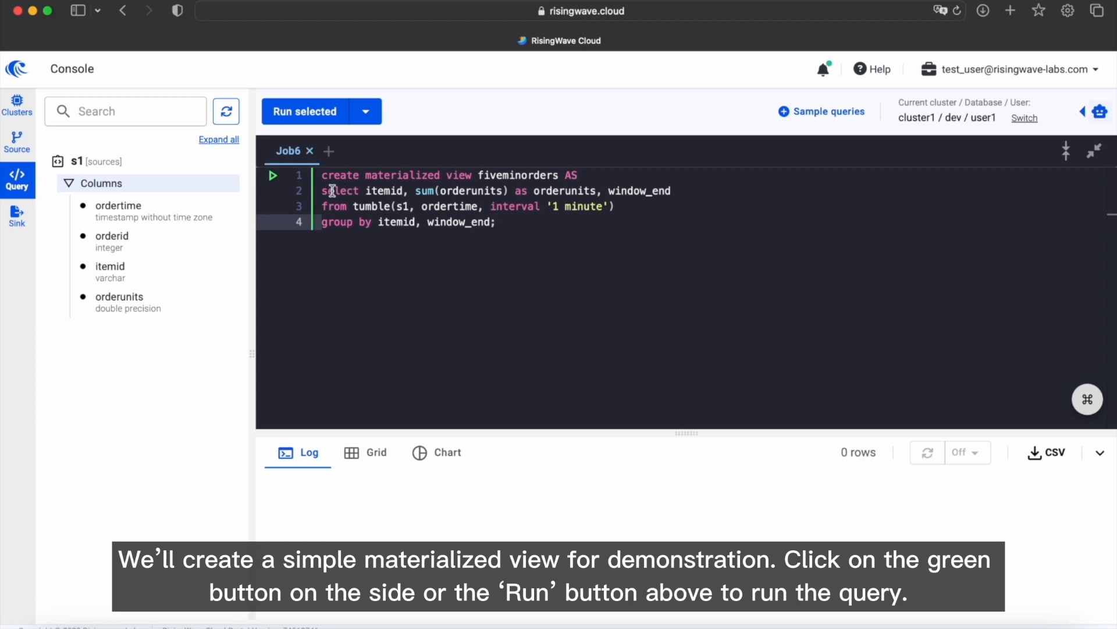
left_click(273, 175)
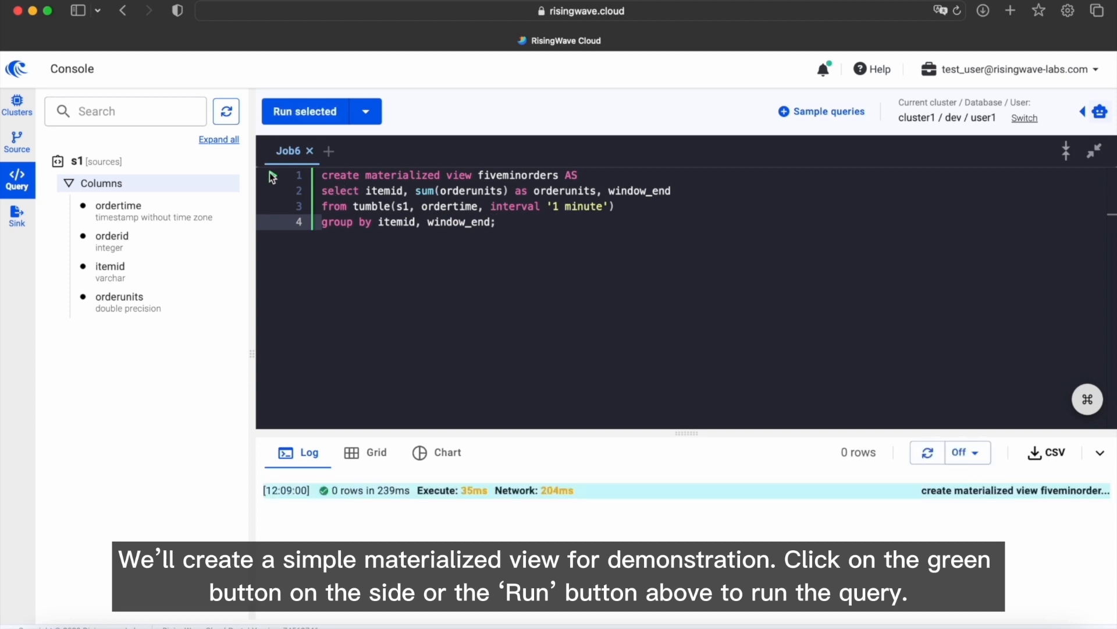
- Expand fiveminorders to show its columns itemid, orderunits and window_end
left_click(172, 165)
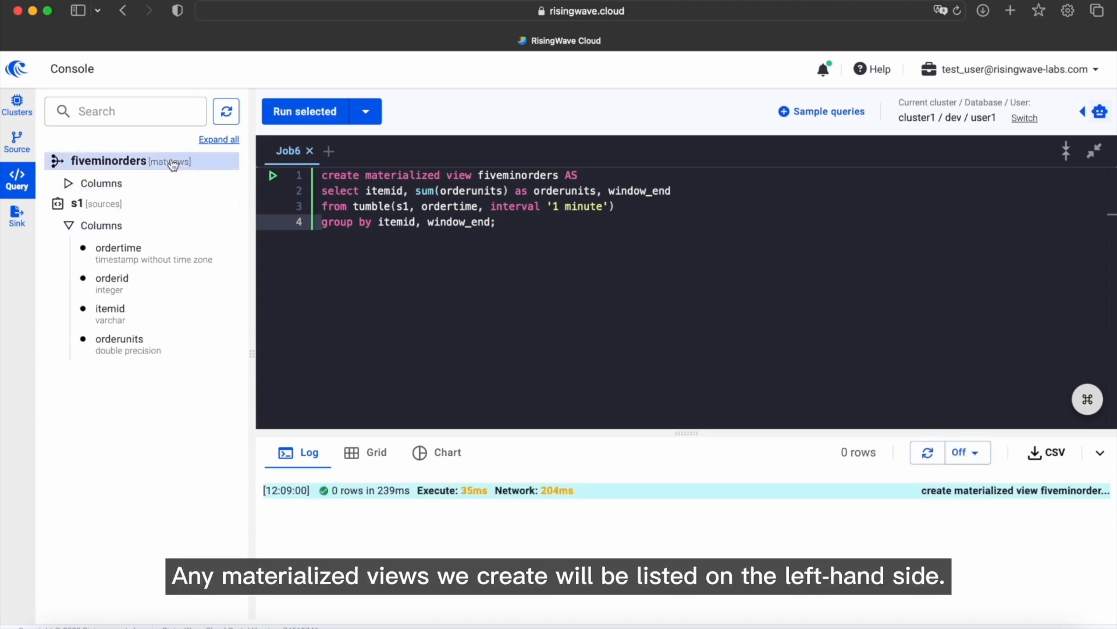
left_click(67, 183)
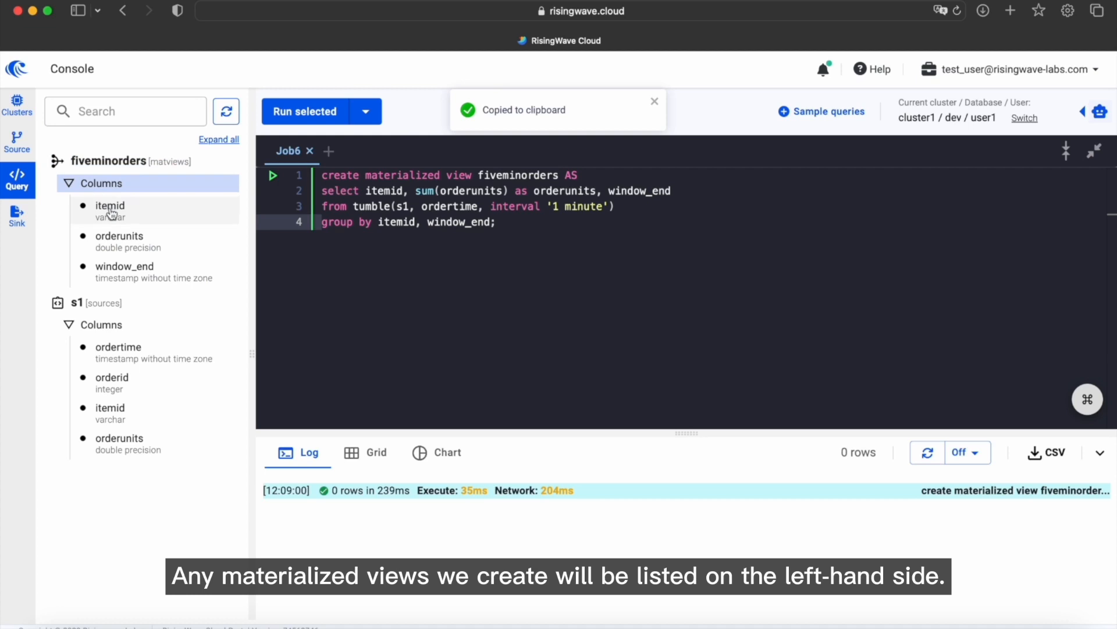
left_click(550, 222)
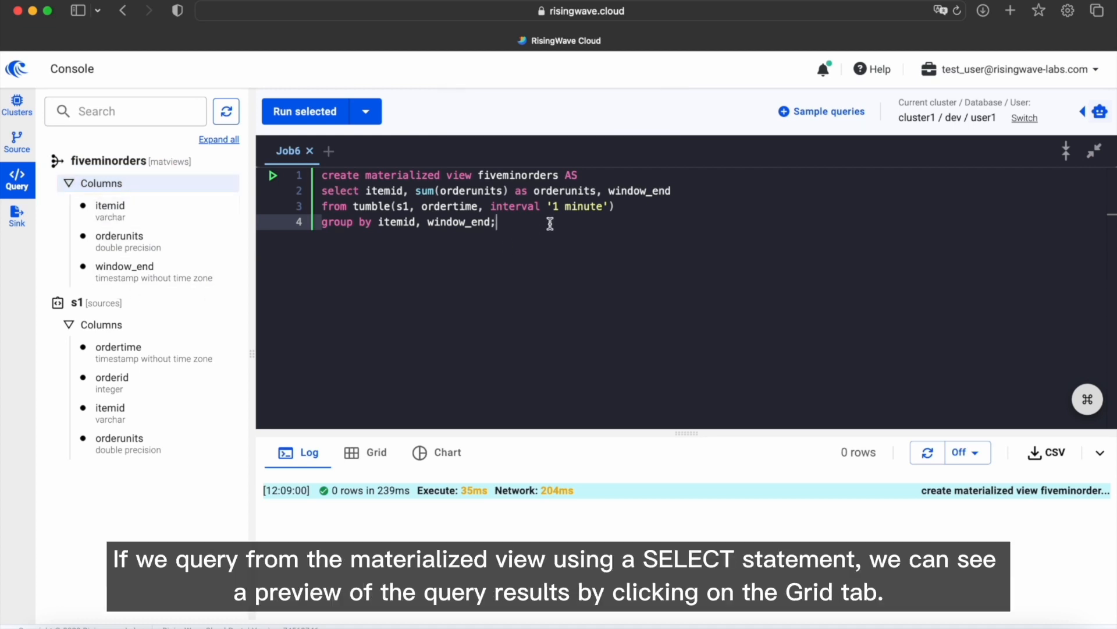
- Run a query selecting the latest 10 fiveminorders rows by window_end
key("Return")
key("Return")
type("select * from (select * from fiveminorders order by window_end desc limit 10) order by orderunits desc;")
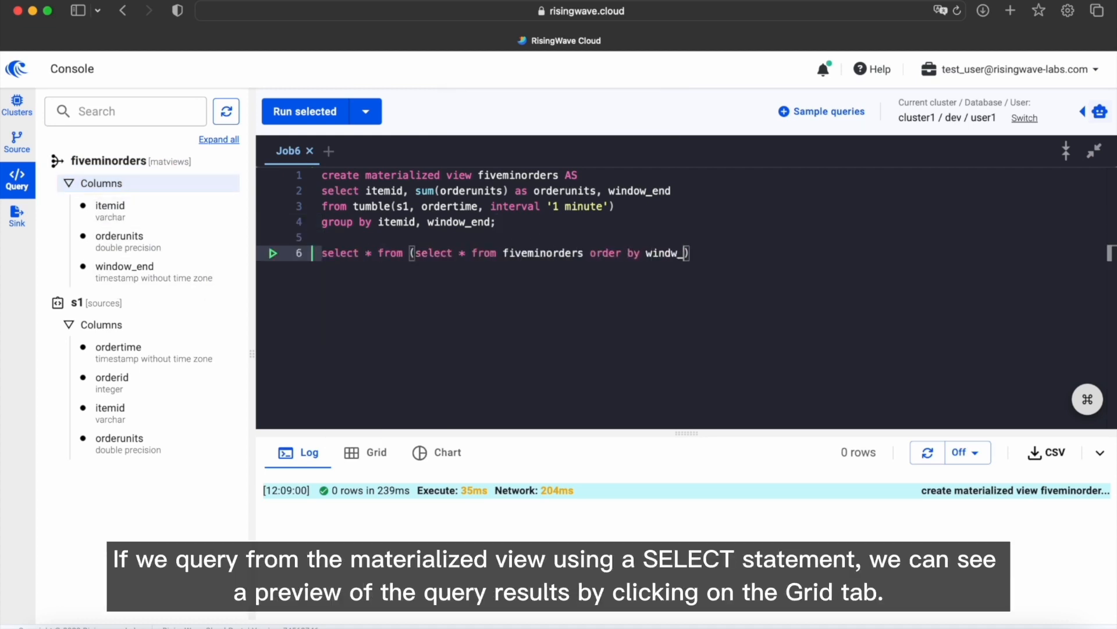
left_click(272, 251)
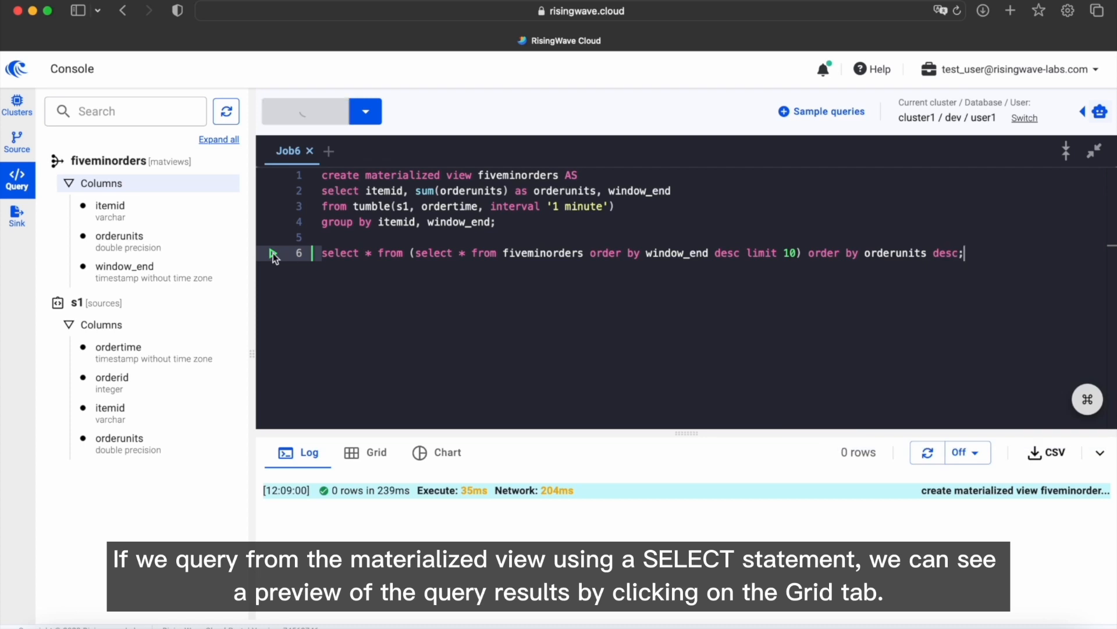
- Show the results in the enlarged grid, refresh every 5s, and switch to the bar chart
left_click(370, 452)
left_click_drag(689, 430, 669, 292)
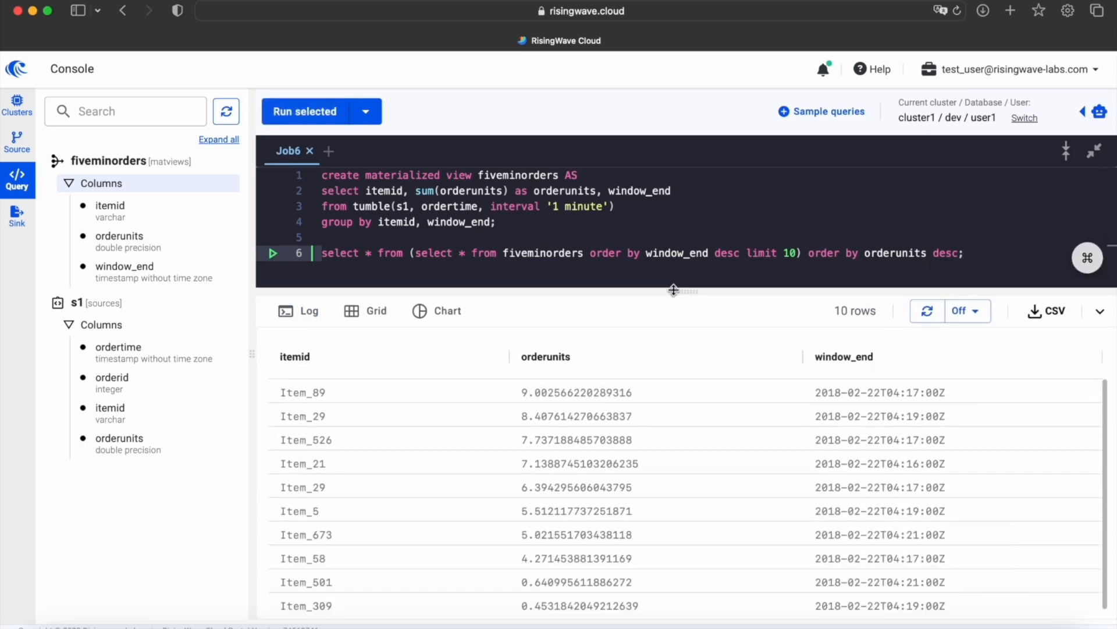
left_click(984, 310)
left_click(947, 386)
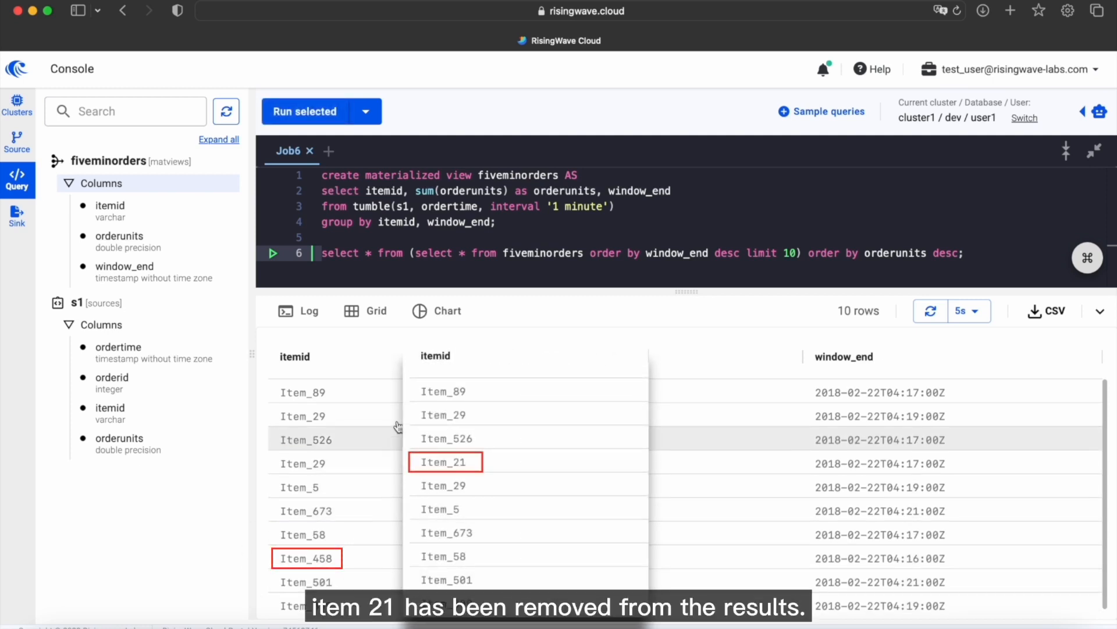
left_click(446, 312)
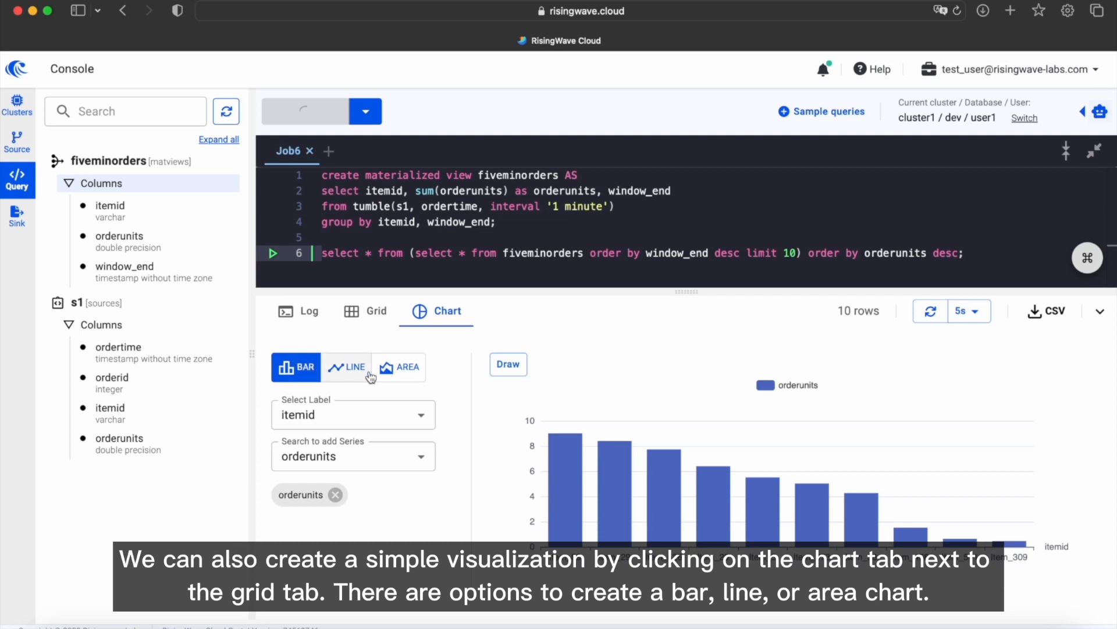
- Redraw the bar chart with itemid as the label and orderunits as the only series
left_click(316, 416)
left_click(315, 449)
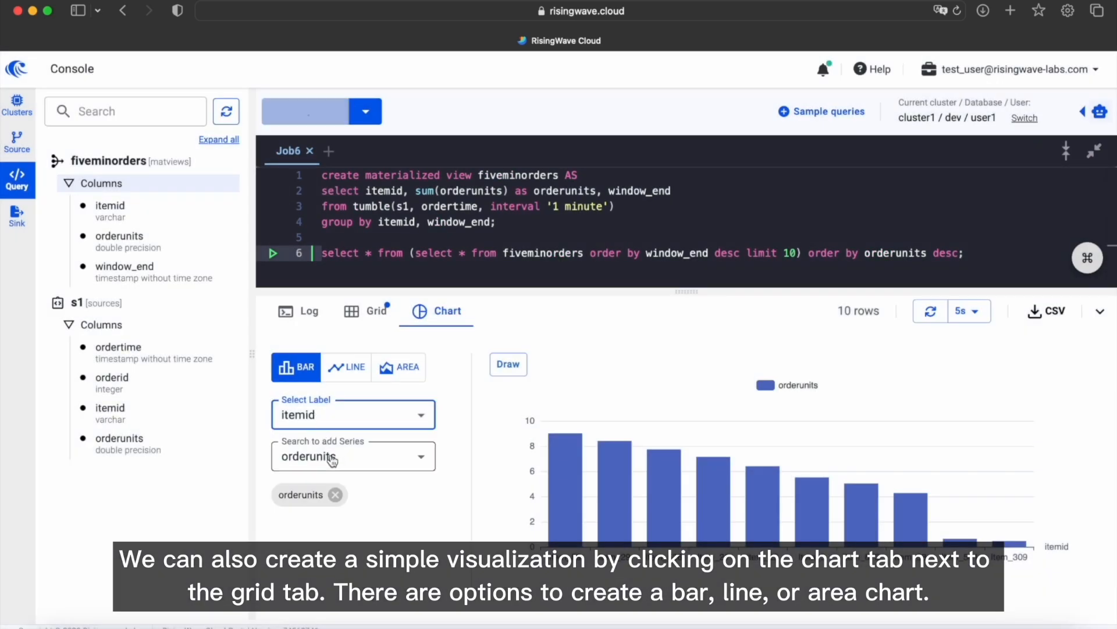
left_click(333, 460)
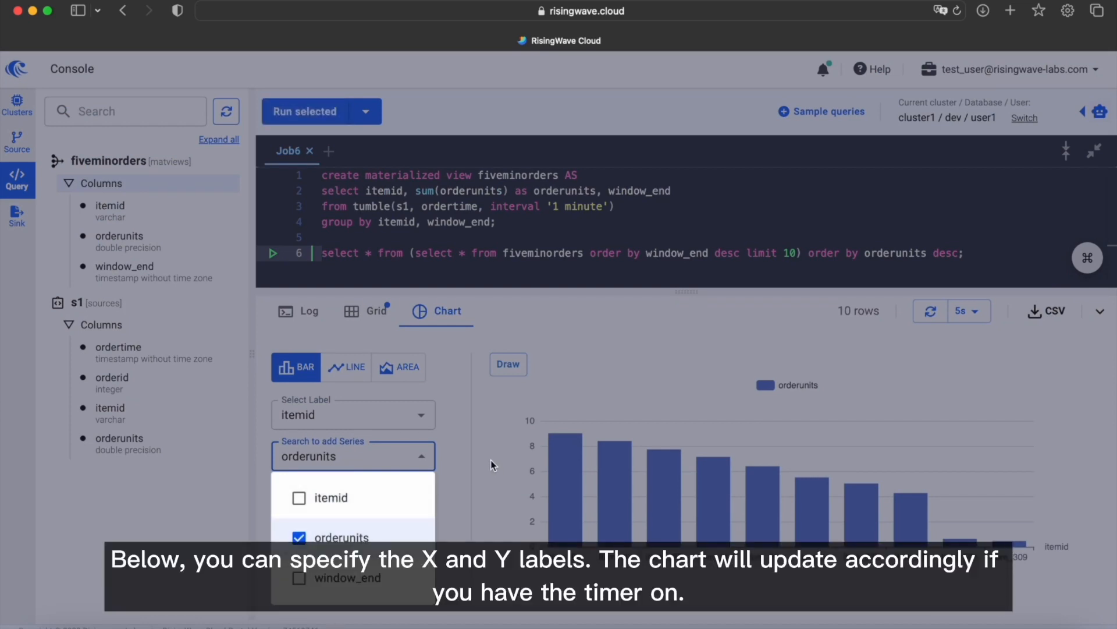
left_click(495, 466)
left_click(502, 372)
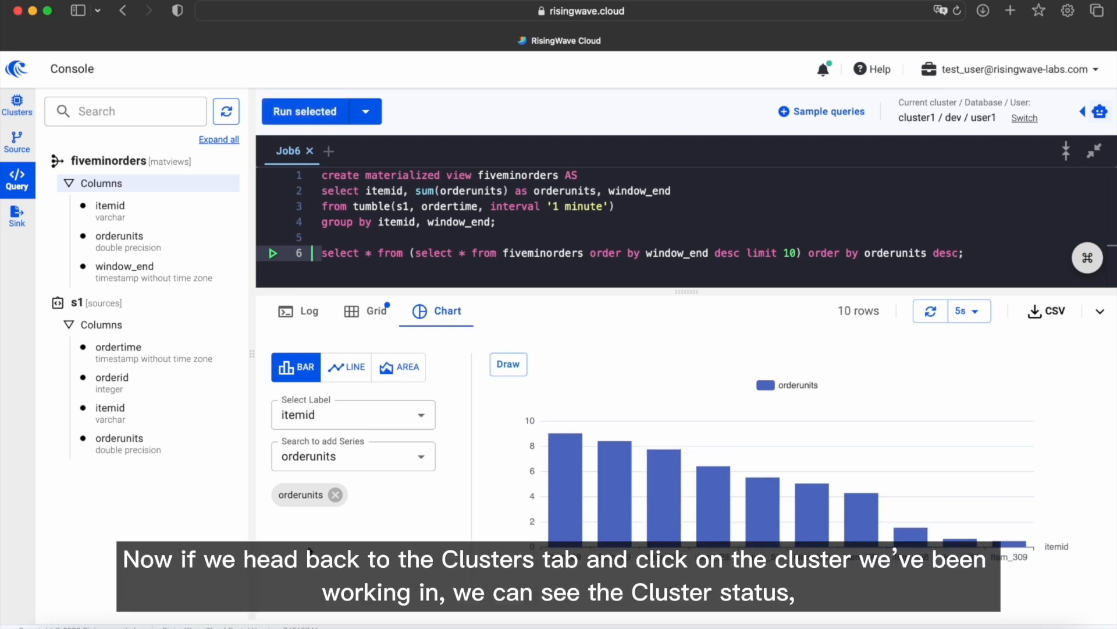
left_click(11, 114)
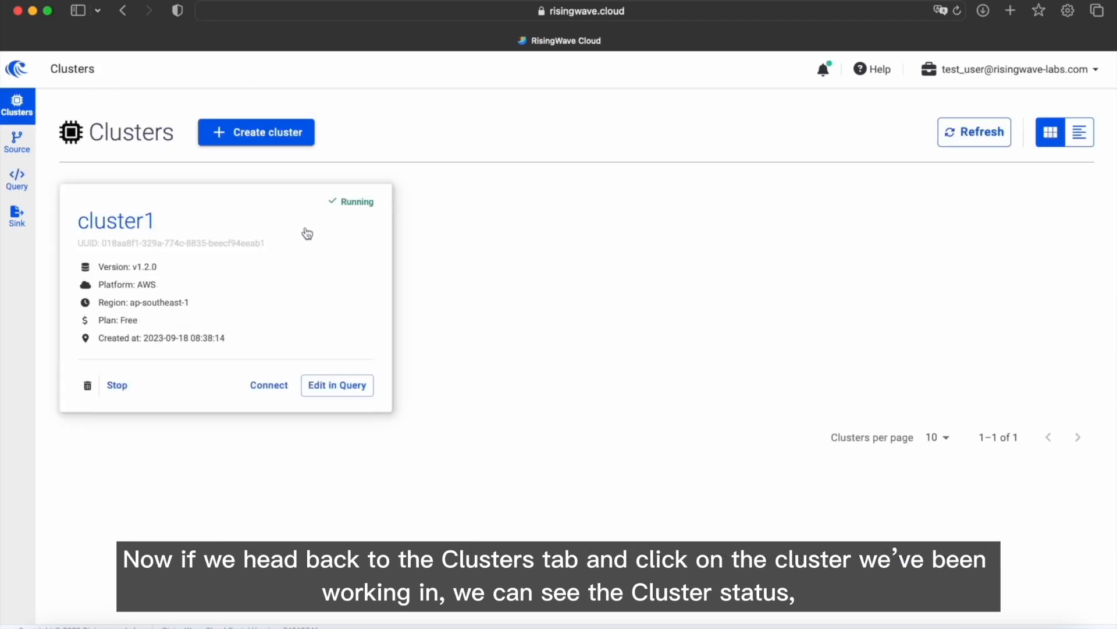
- Review cluster1's status charts, then its materialized views and database users tabs
left_click(310, 227)
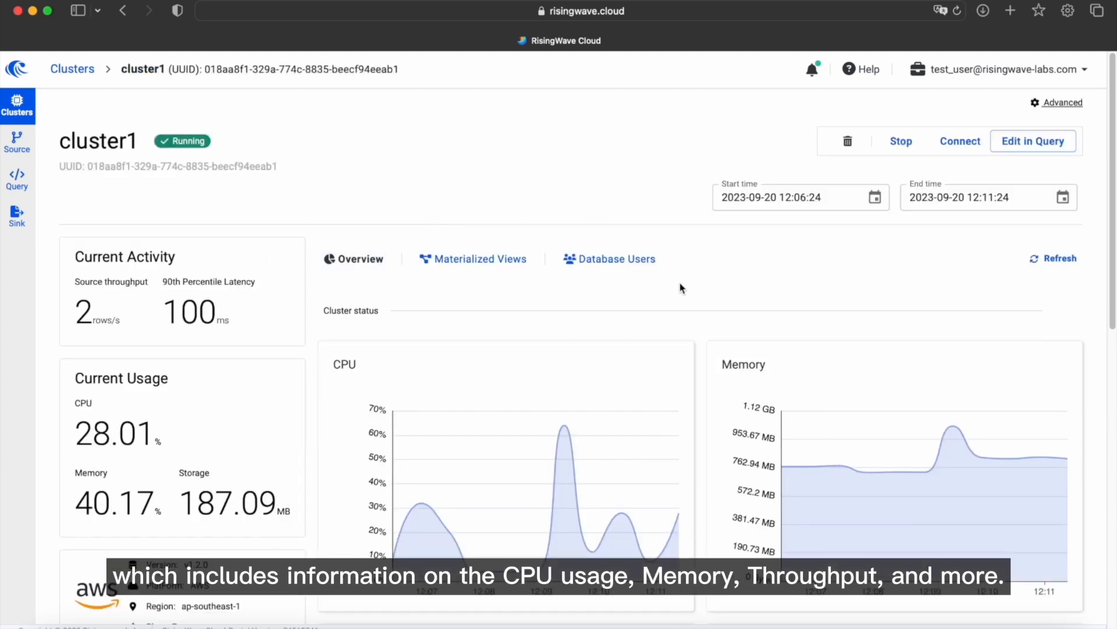
scroll(682, 288, "down", 4)
scroll(682, 288, "down", 15)
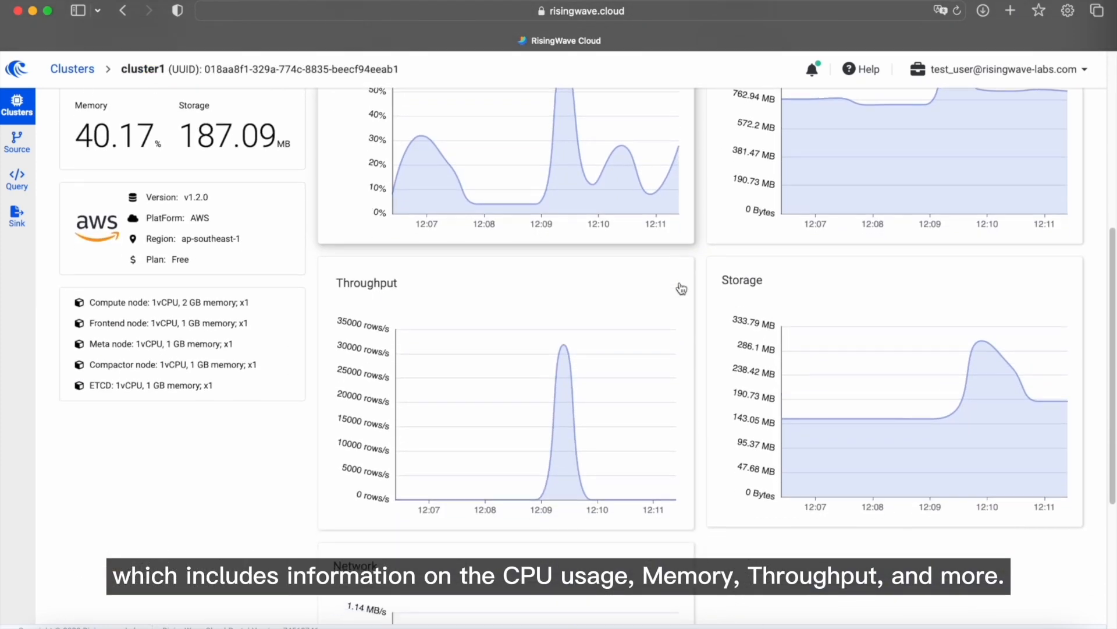
scroll(681, 289, "up", 19)
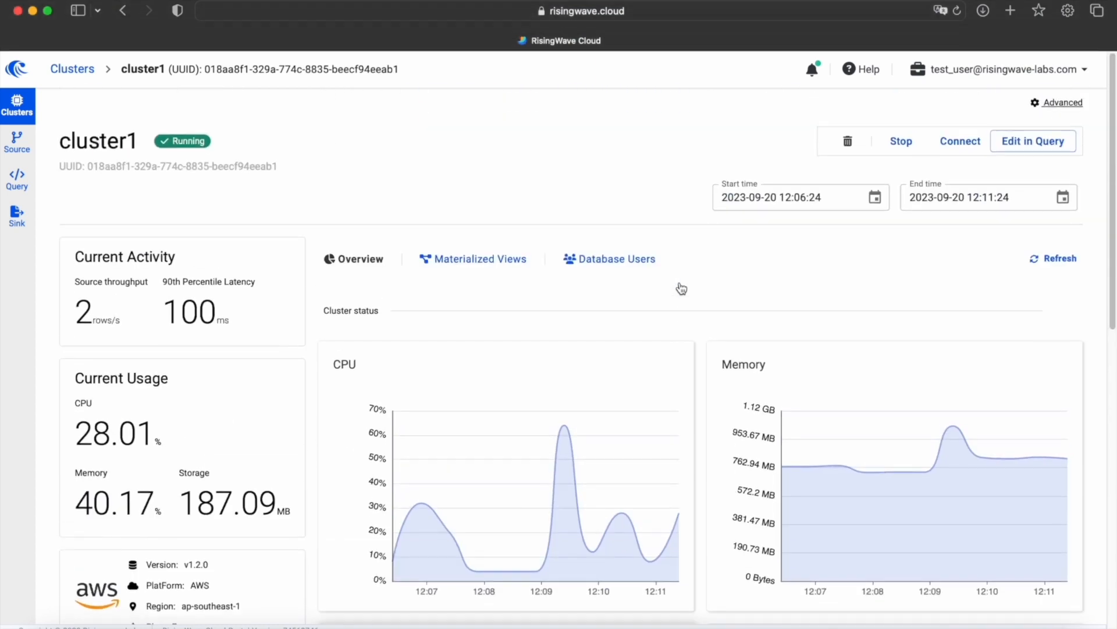
left_click(503, 219)
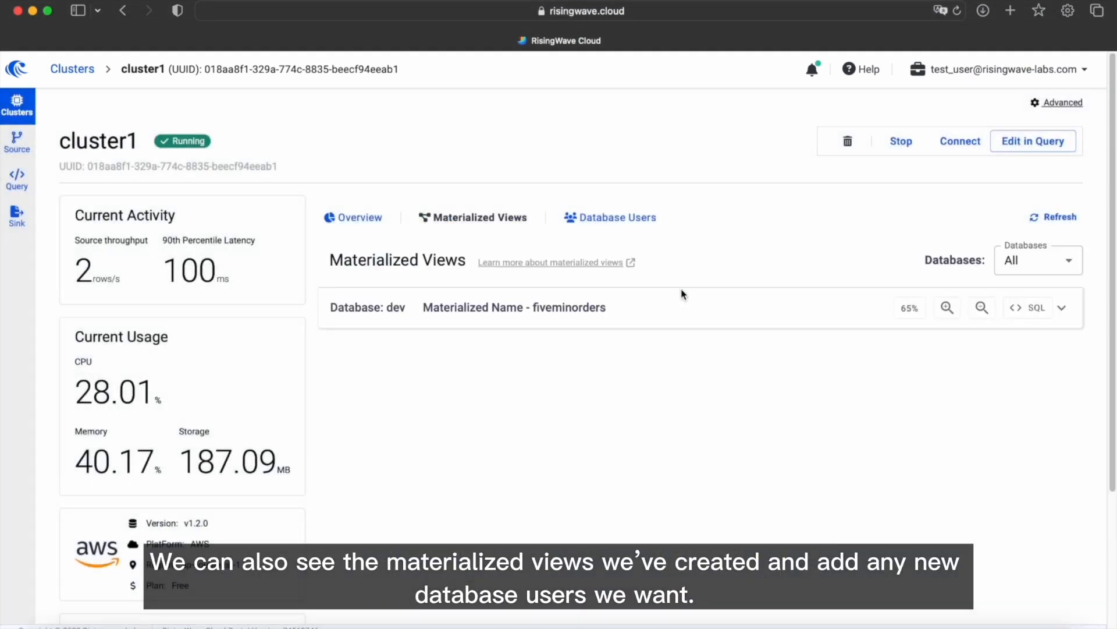
left_click(610, 216)
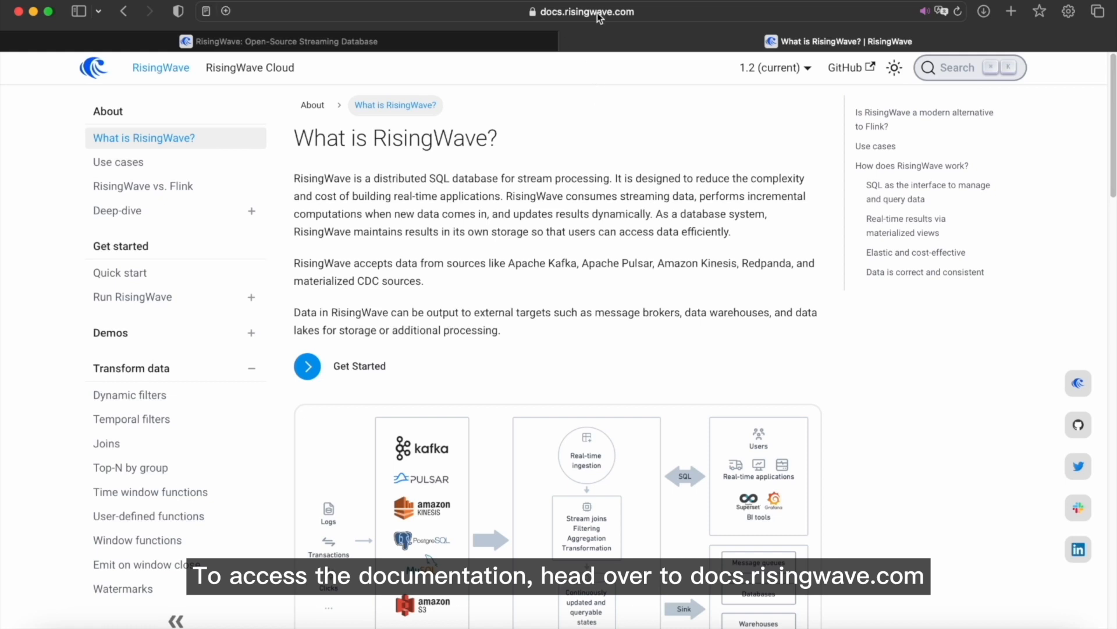
- Browse the RisingWave Cloud section of the documentation
left_click(274, 70)
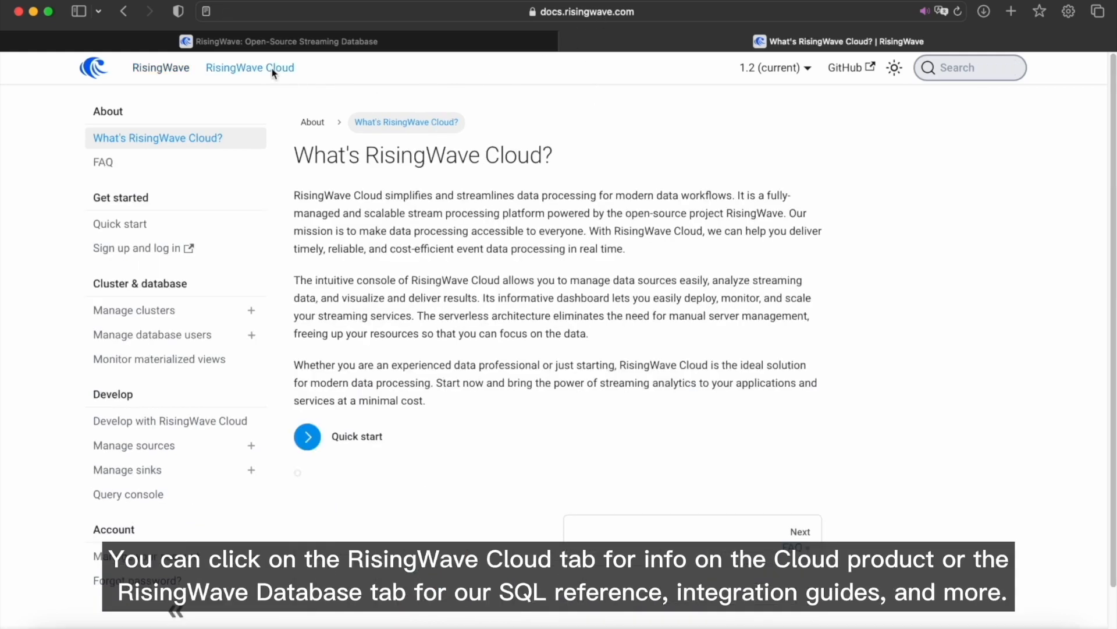
scroll(234, 263, "down", 3)
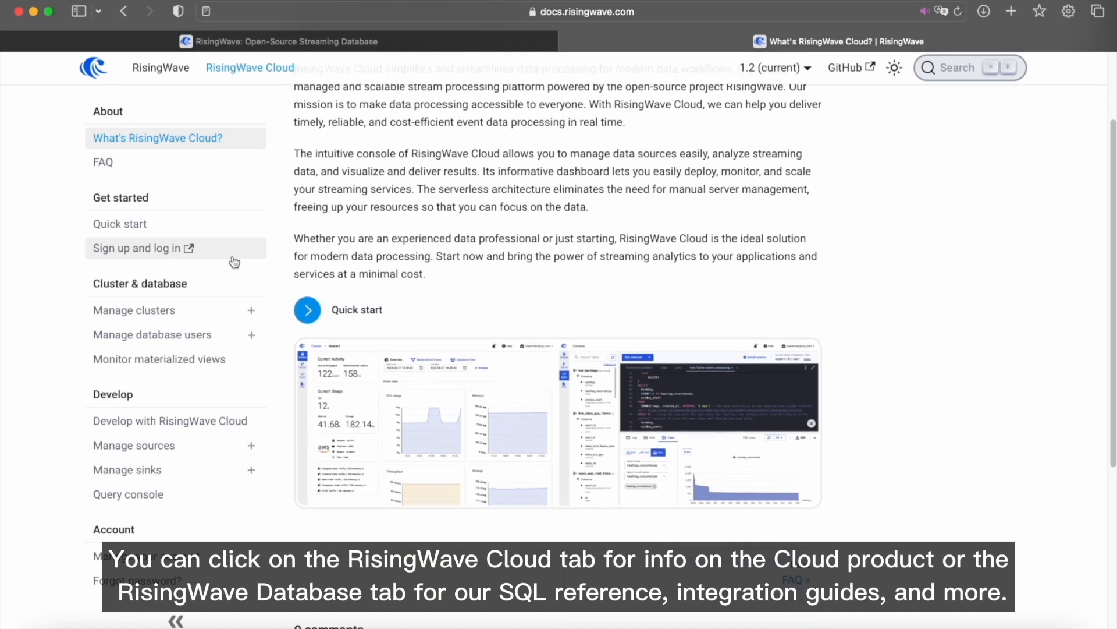
scroll(199, 286, "down", 2)
scroll(186, 175, "up", 5)
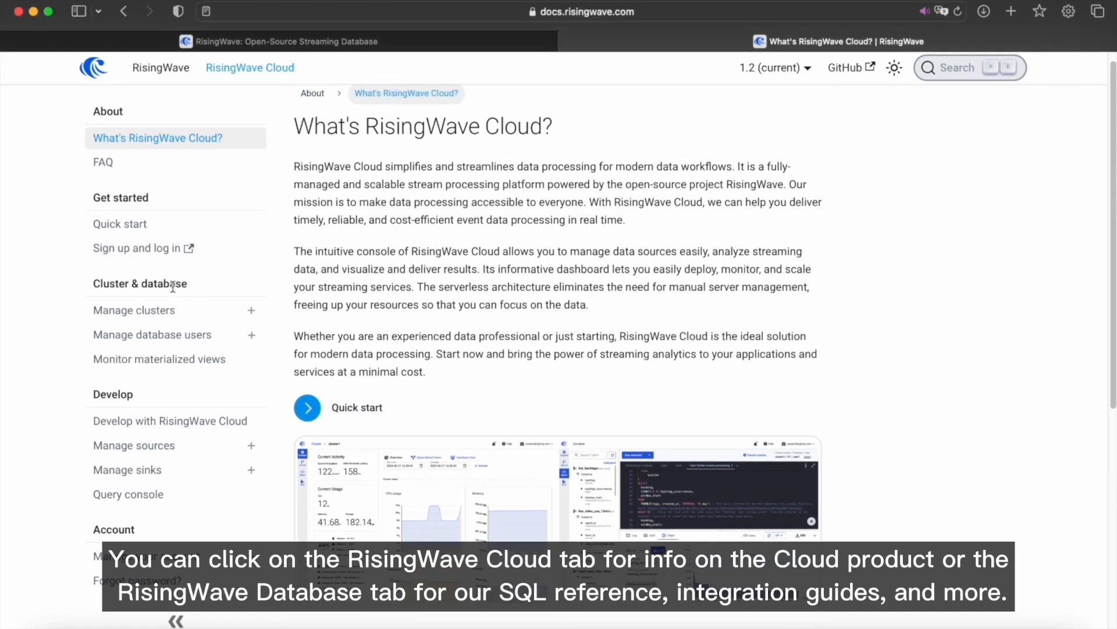
- Read the Confluent Cloud guide under RisingWave docs Sources > Kafka, then go to risingwave.com
left_click(181, 70)
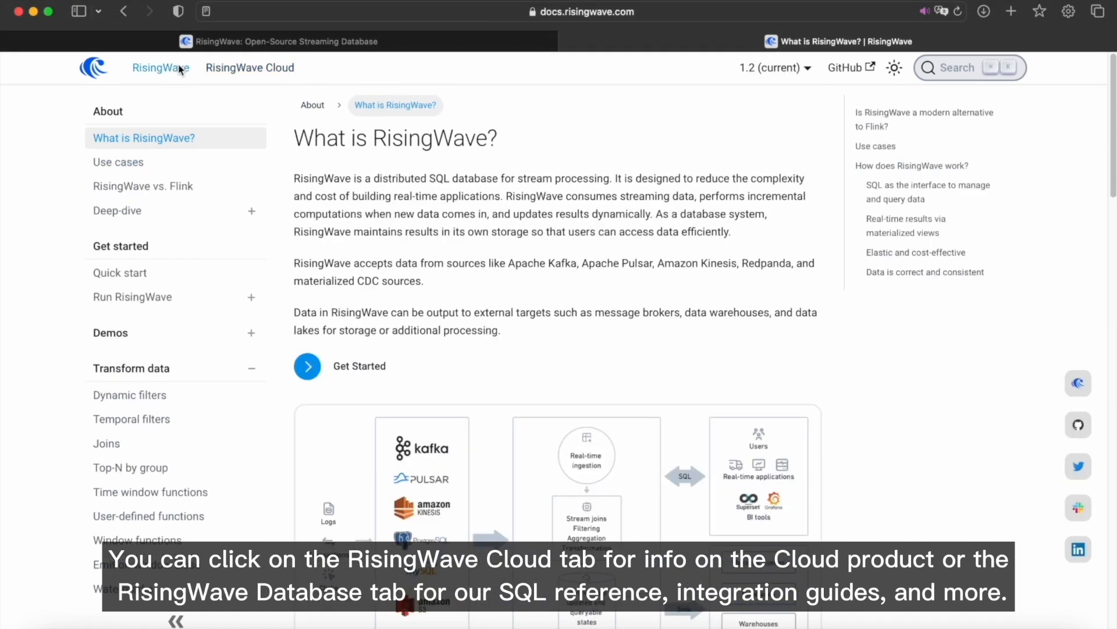
scroll(174, 192, "down", 6)
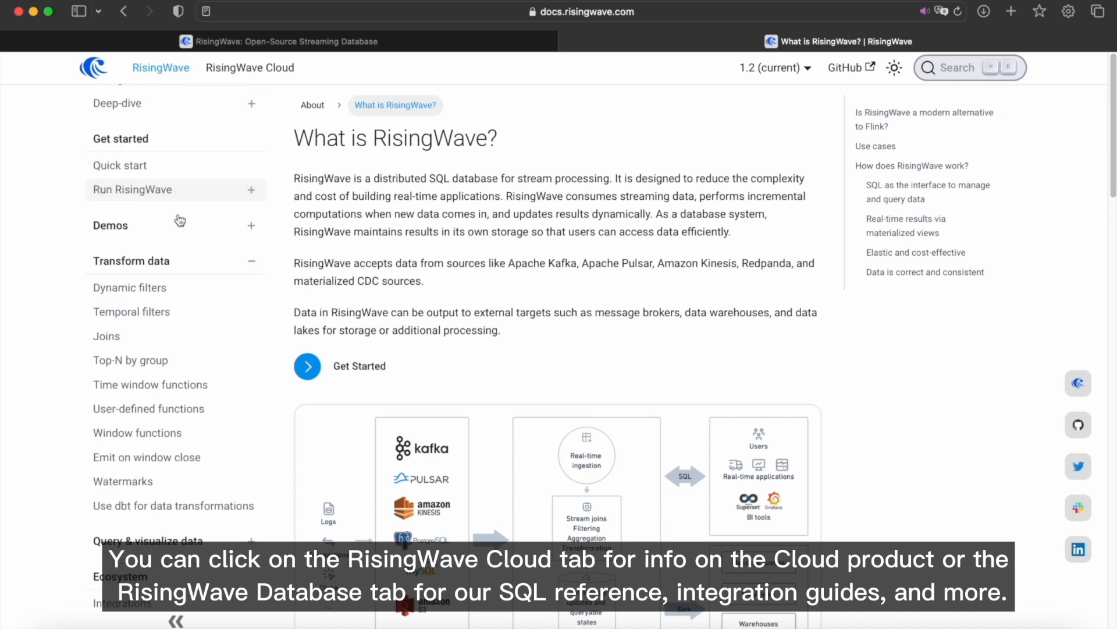
left_click(244, 393)
left_click(249, 440)
left_click(242, 490)
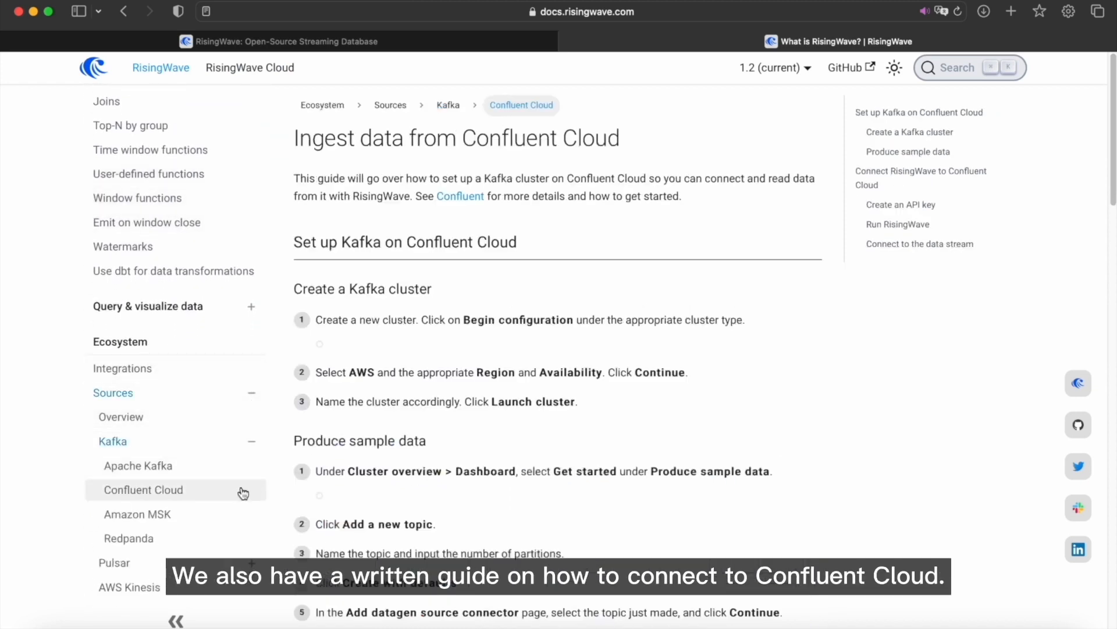
scroll(463, 329, "down", 4)
scroll(463, 330, "up", 5)
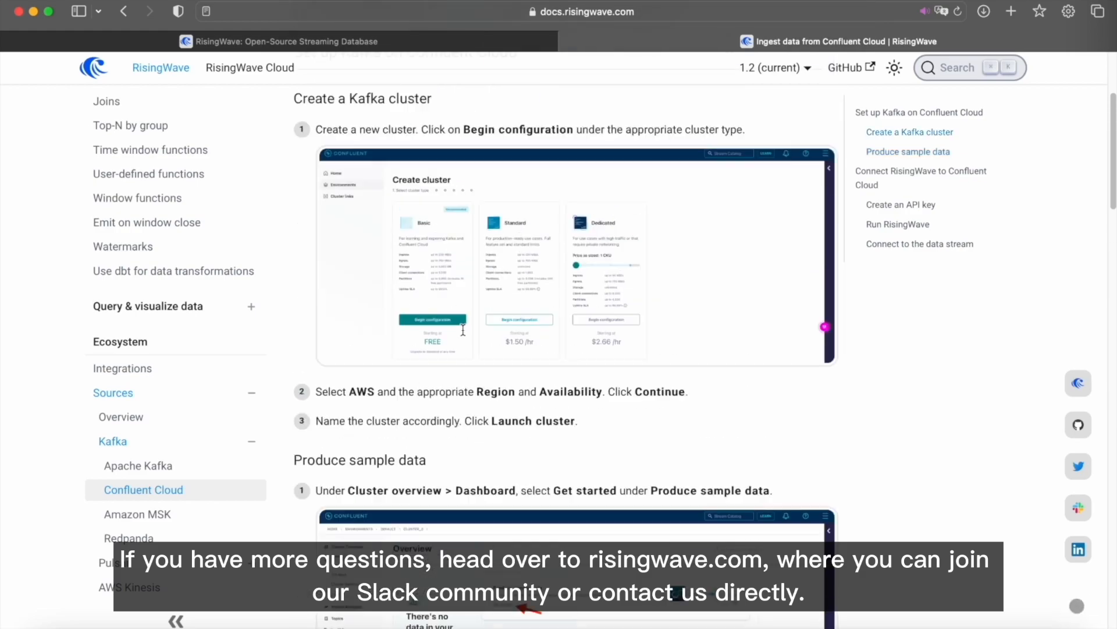
left_click(356, 47)
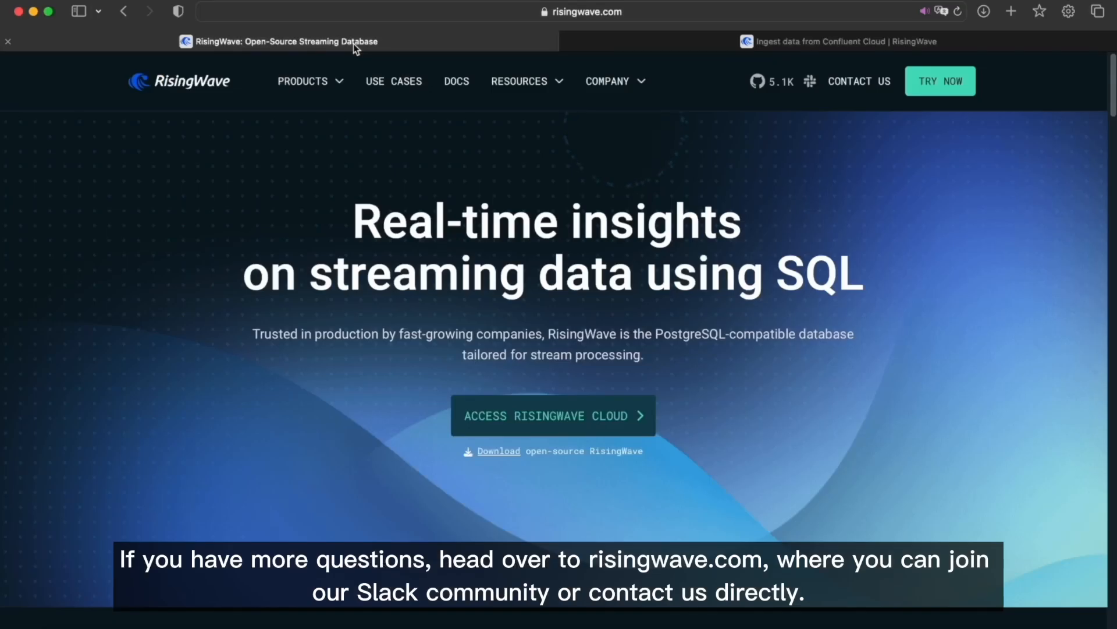